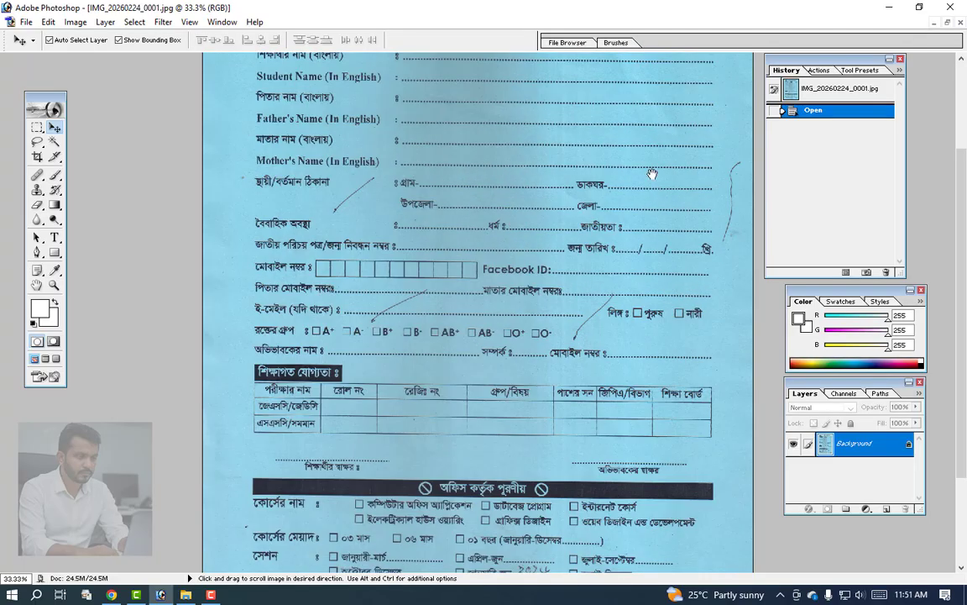
# Step: Look over the scanned admission form and activate the Dodge tool
pyautogui.scroll(-3, 585, 336)
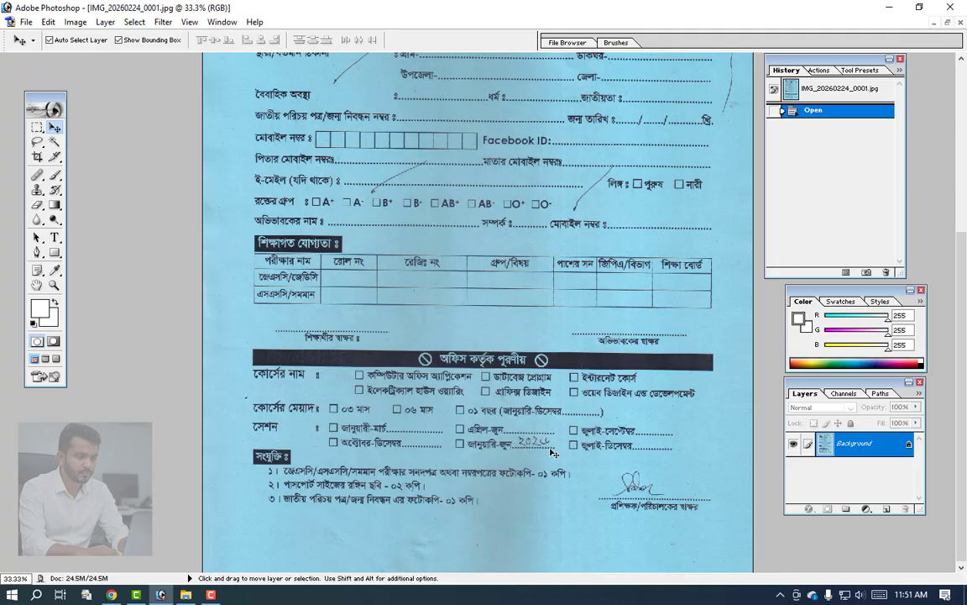
pyautogui.scroll(5, 449, 382)
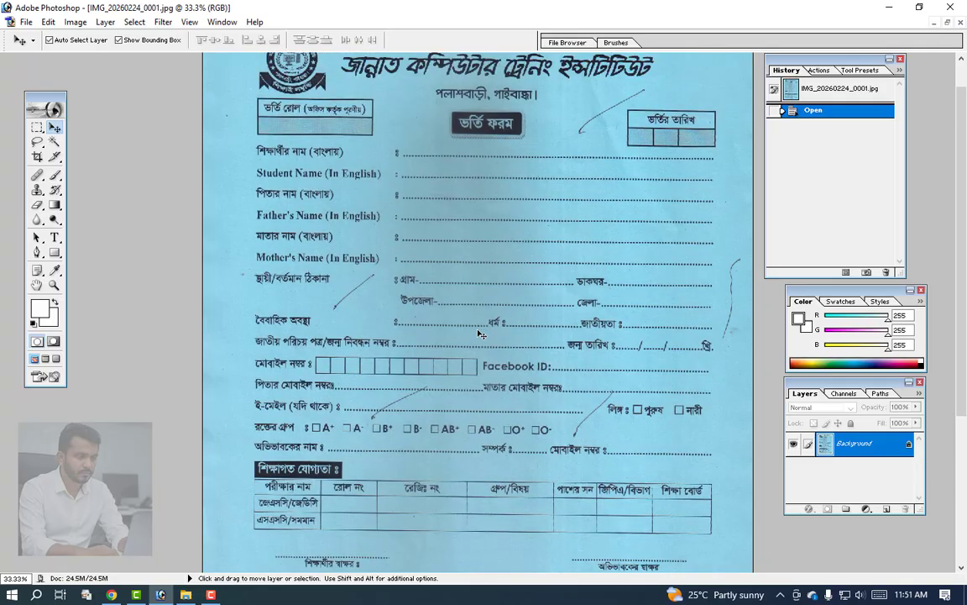
pyautogui.scroll(1, 495, 332)
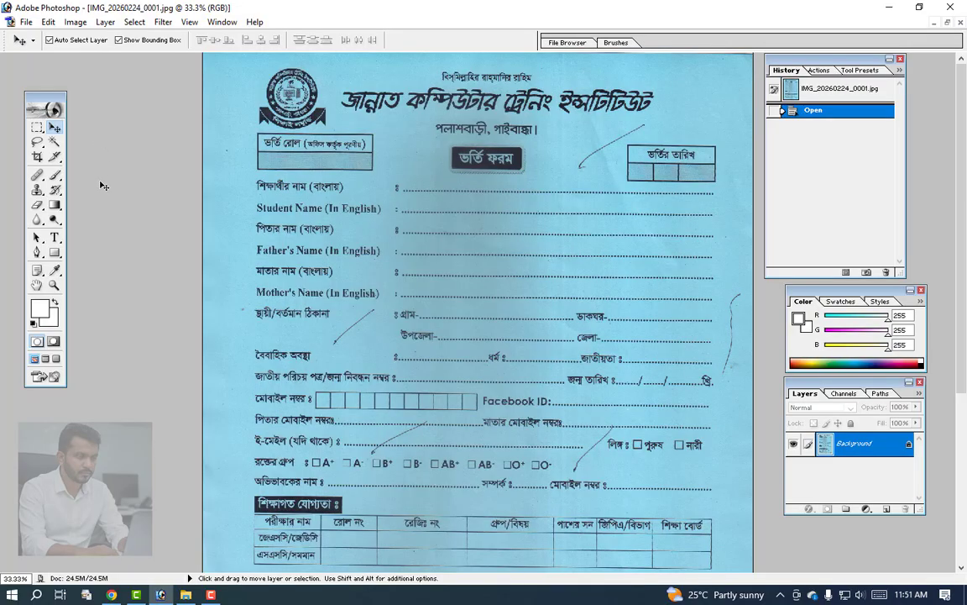
pyautogui.click(57, 220)
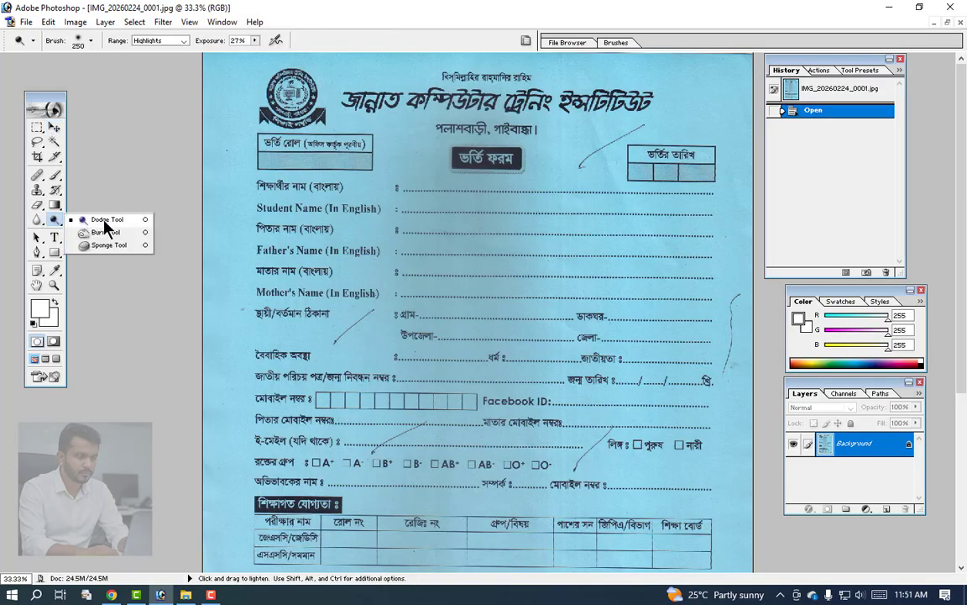
pyautogui.click(55, 220)
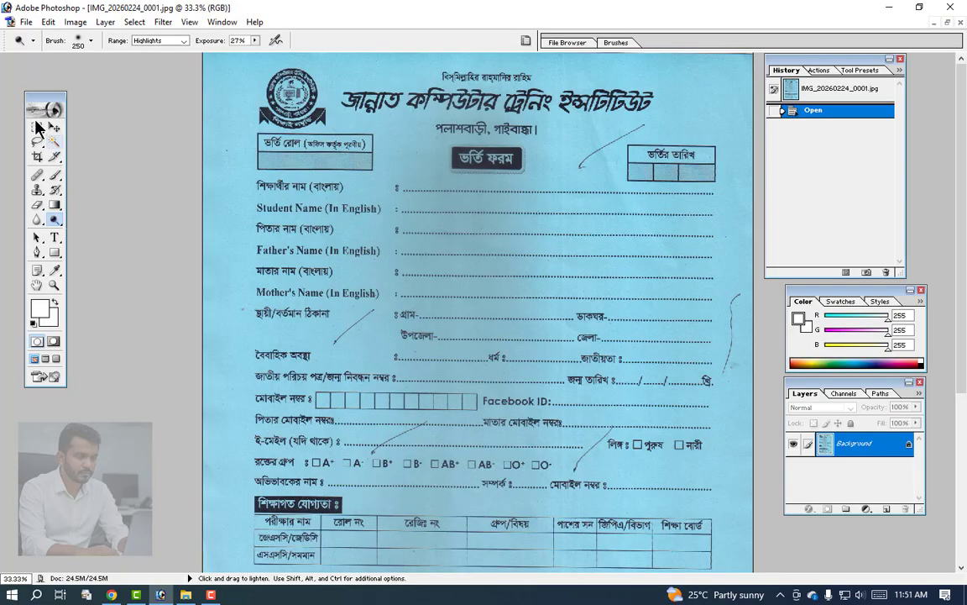
# Step: Examine the blue scanned form from its header to the signature area for uneven shading and pen marks
pyautogui.click(74, 23)
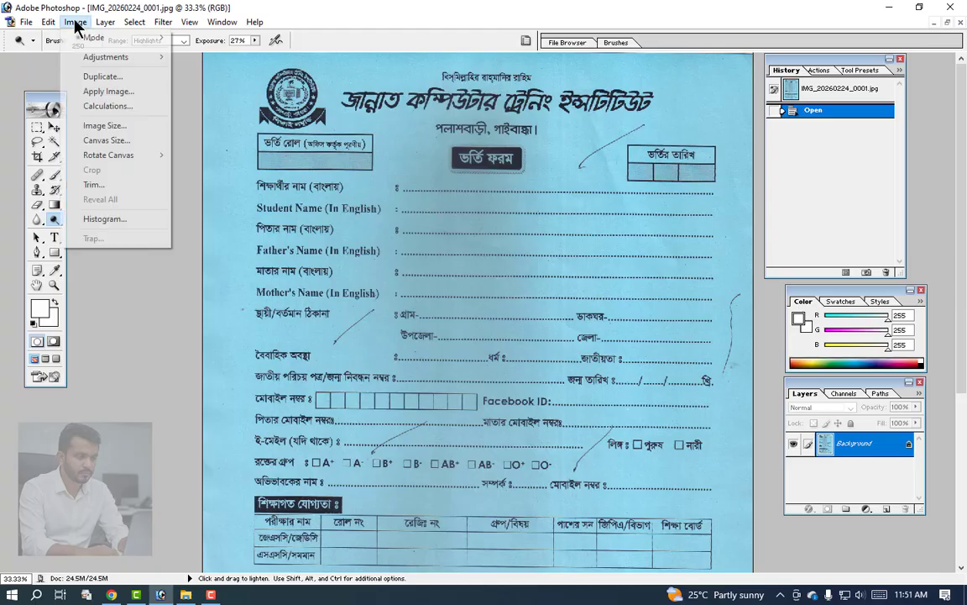
pyautogui.moveTo(126, 57)
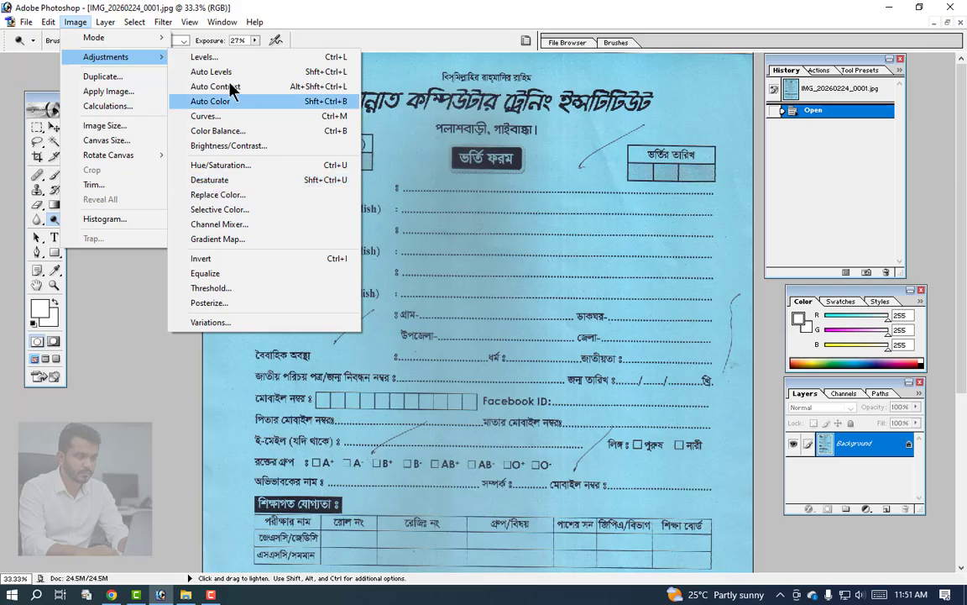
pyautogui.click(329, 20)
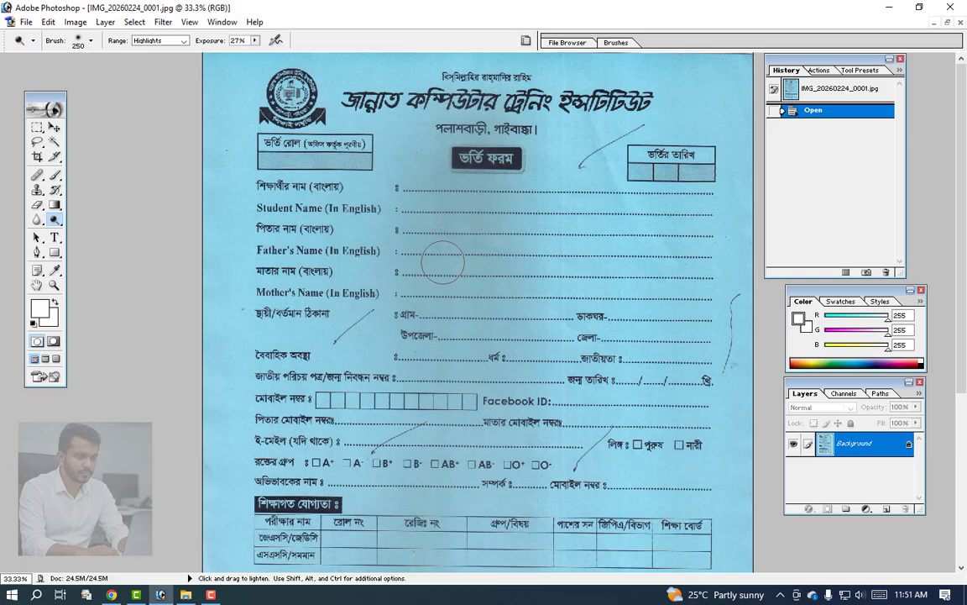
pyautogui.scroll(-5, 442, 263)
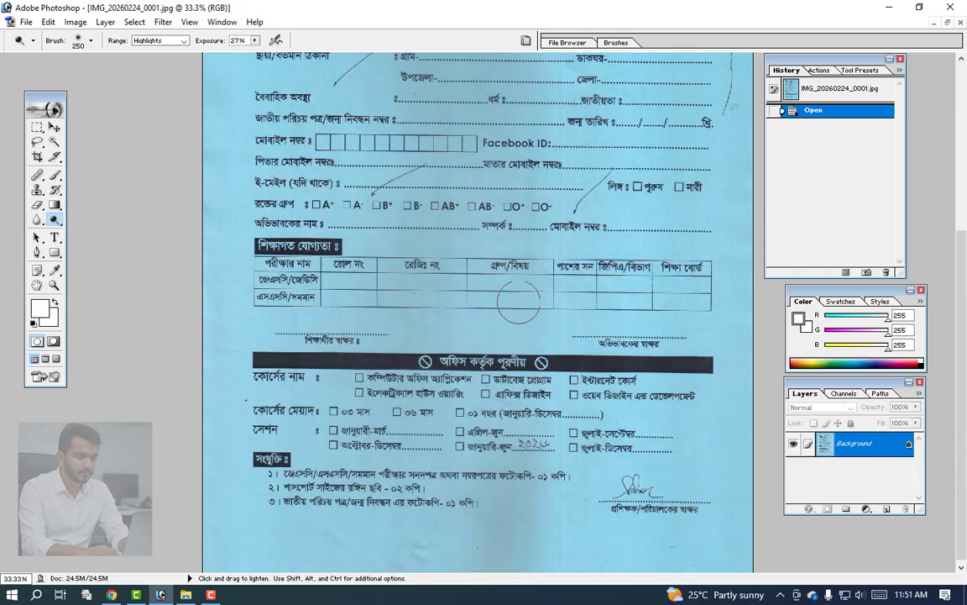
pyautogui.scroll(2, 522, 319)
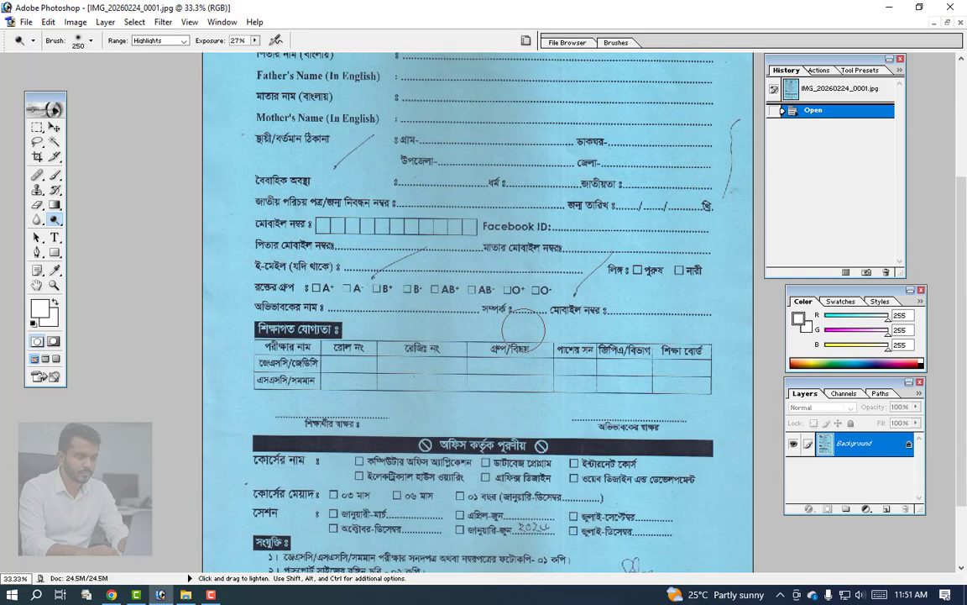
pyautogui.scroll(4, 525, 327)
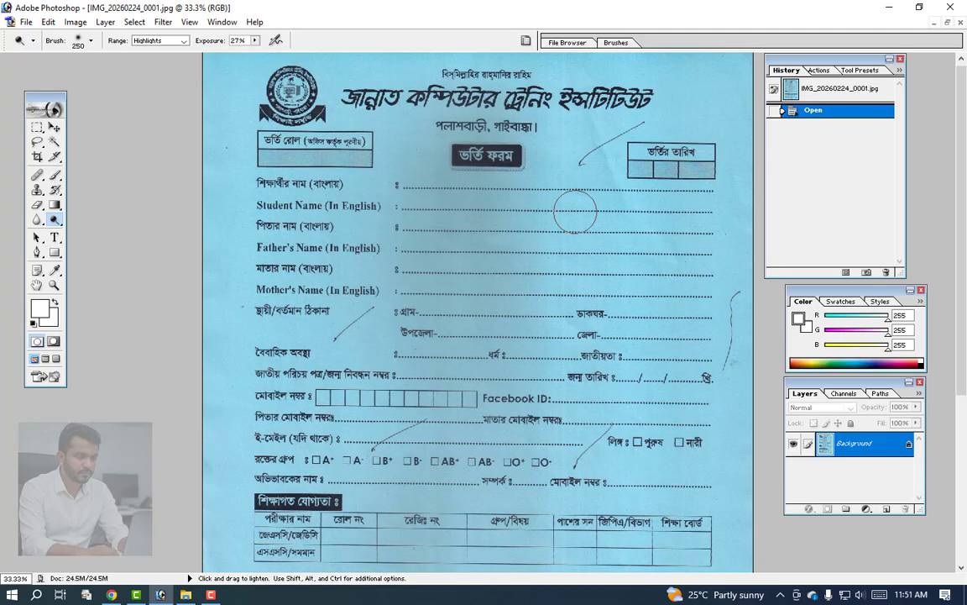
pyautogui.scroll(1, 575, 212)
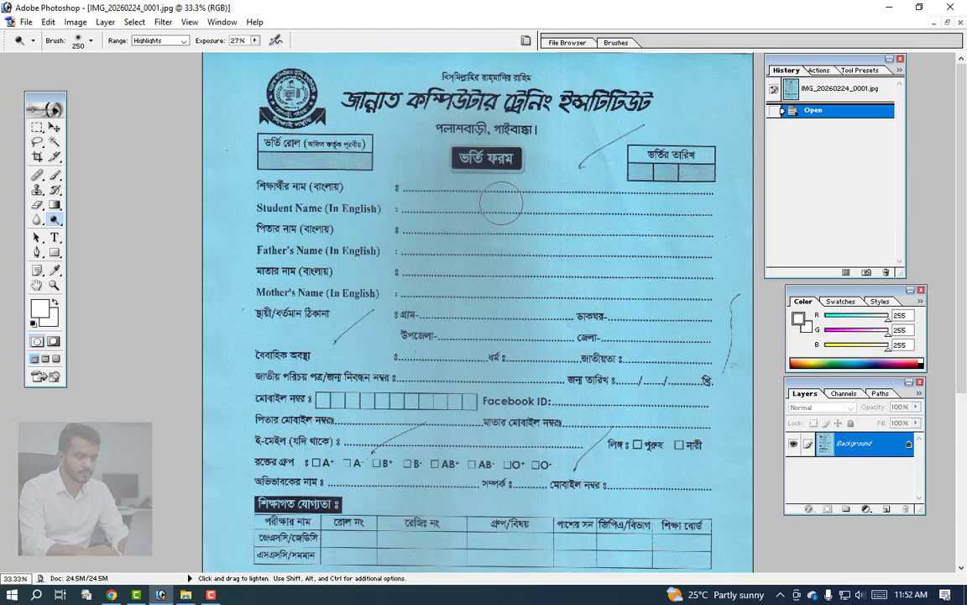
pyautogui.scroll(-6, 501, 203)
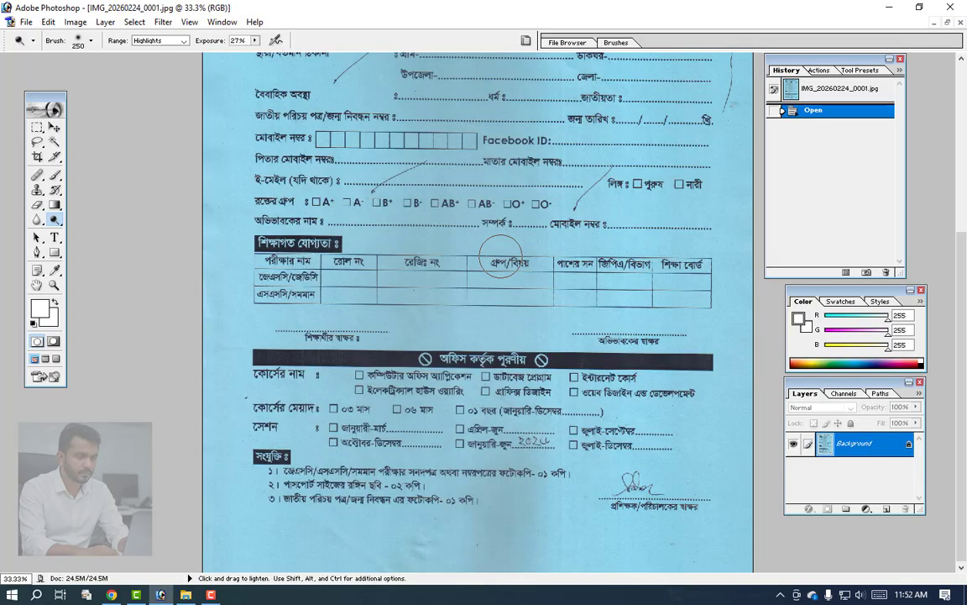
pyautogui.scroll(5, 502, 254)
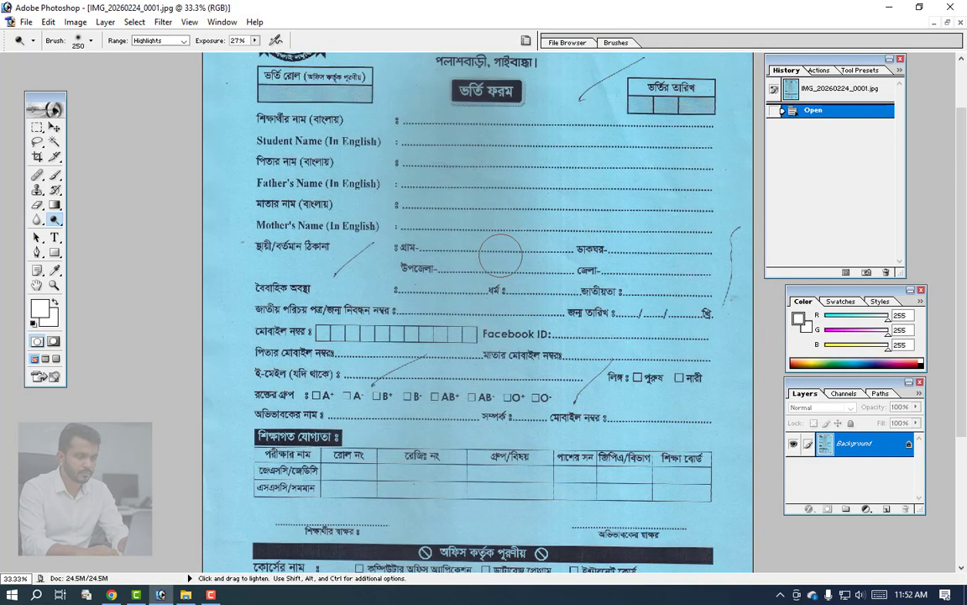
pyautogui.scroll(1, 501, 254)
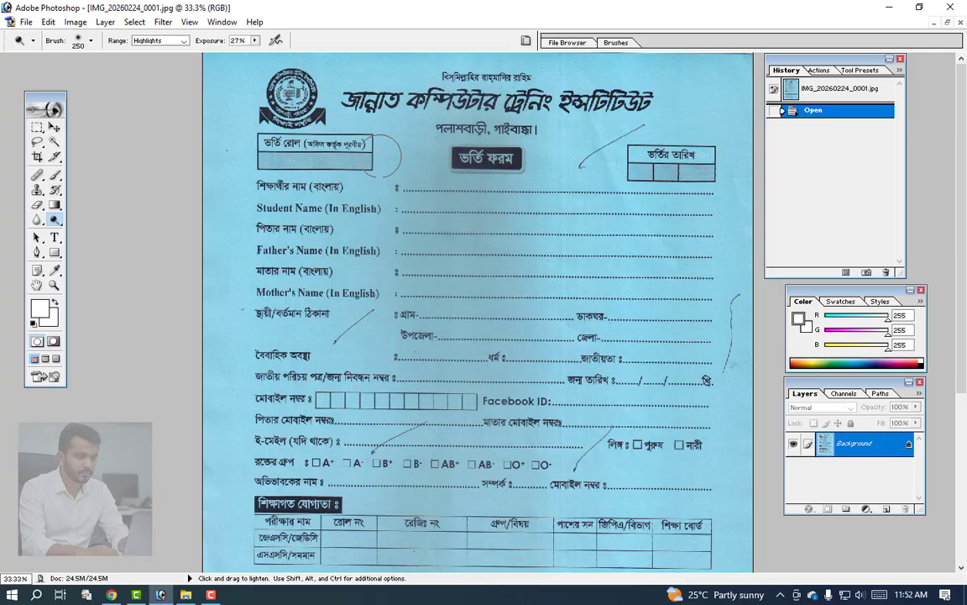
# Step: Desaturate the blue scanned form and check the whole page
pyautogui.click(73, 23)
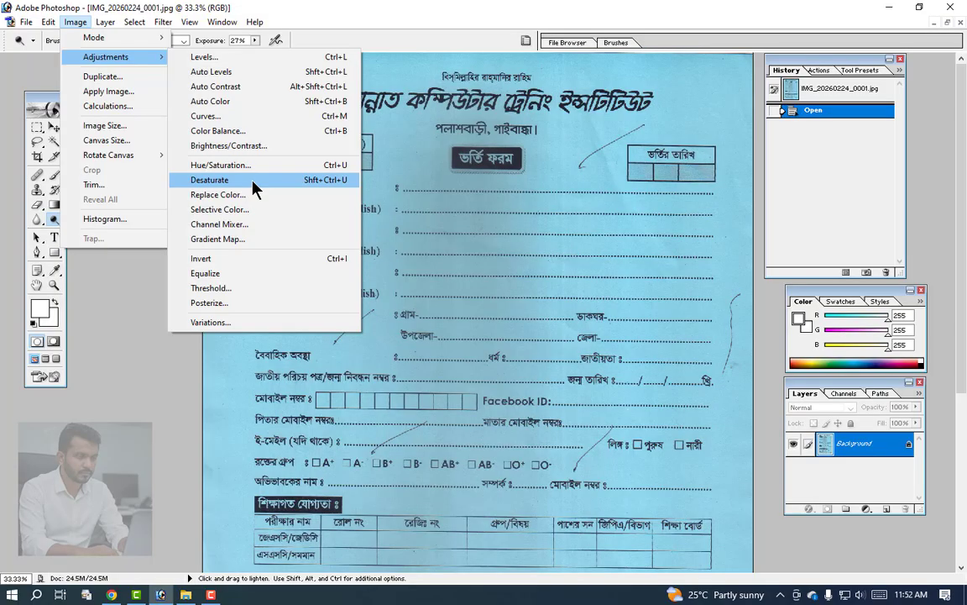
pyautogui.click(252, 179)
pyautogui.scroll(-2, 496, 218)
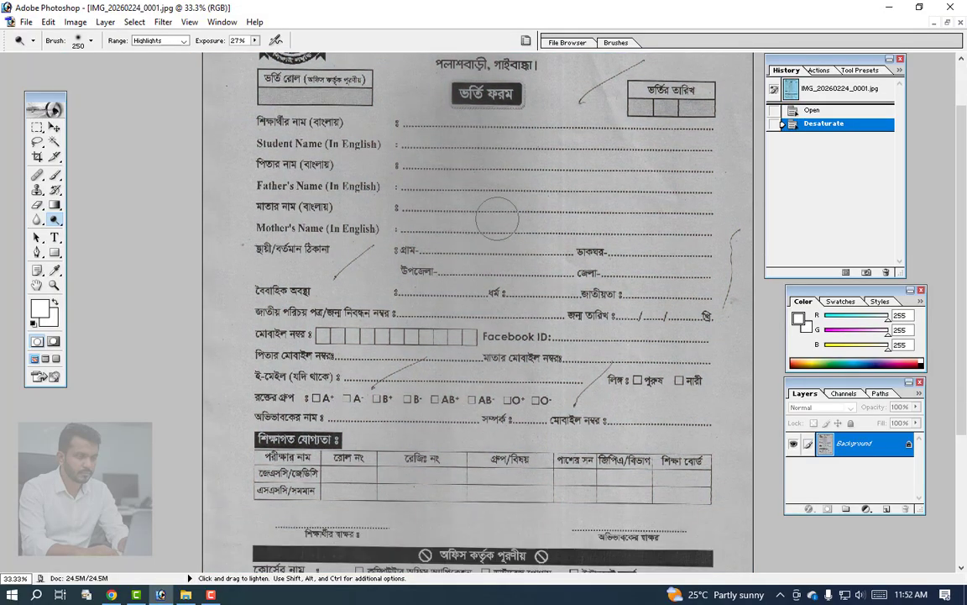
pyautogui.scroll(-5, 497, 216)
pyautogui.scroll(7, 497, 222)
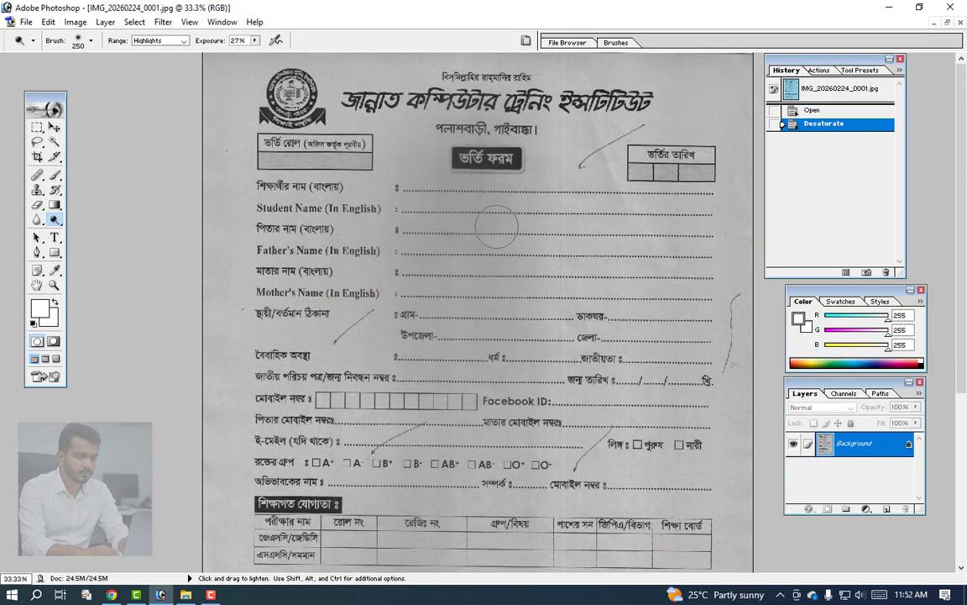
pyautogui.scroll(-5, 496, 227)
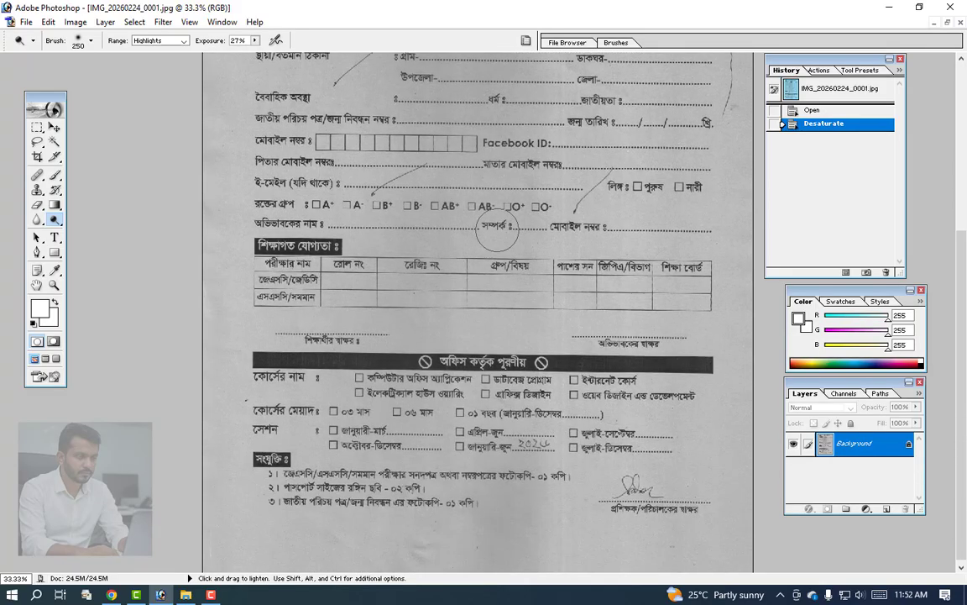
pyautogui.scroll(5, 498, 226)
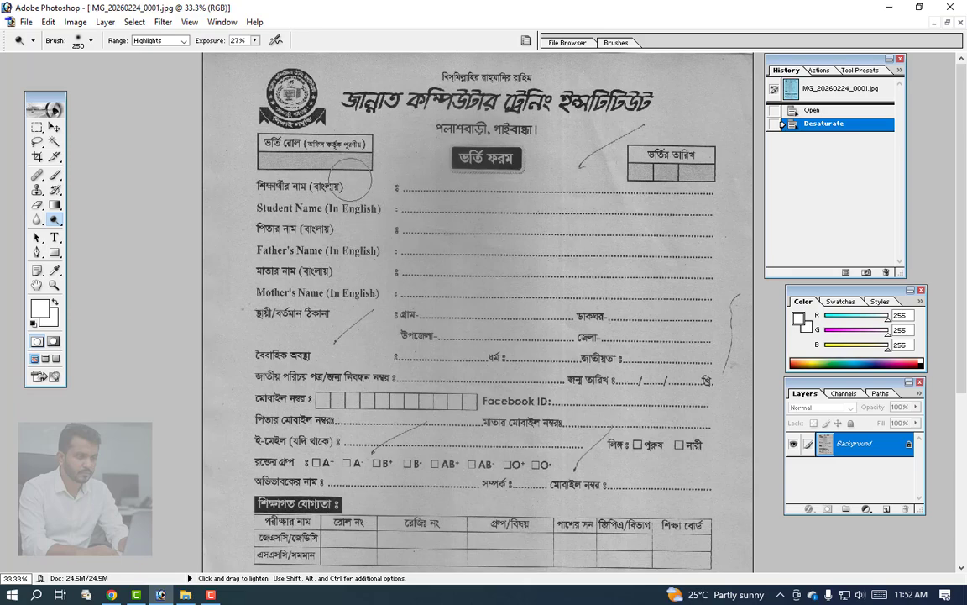
# Step: In a Levels adjustment, set the white point from the dark grey paper just beside the form's title box
pyautogui.click(76, 23)
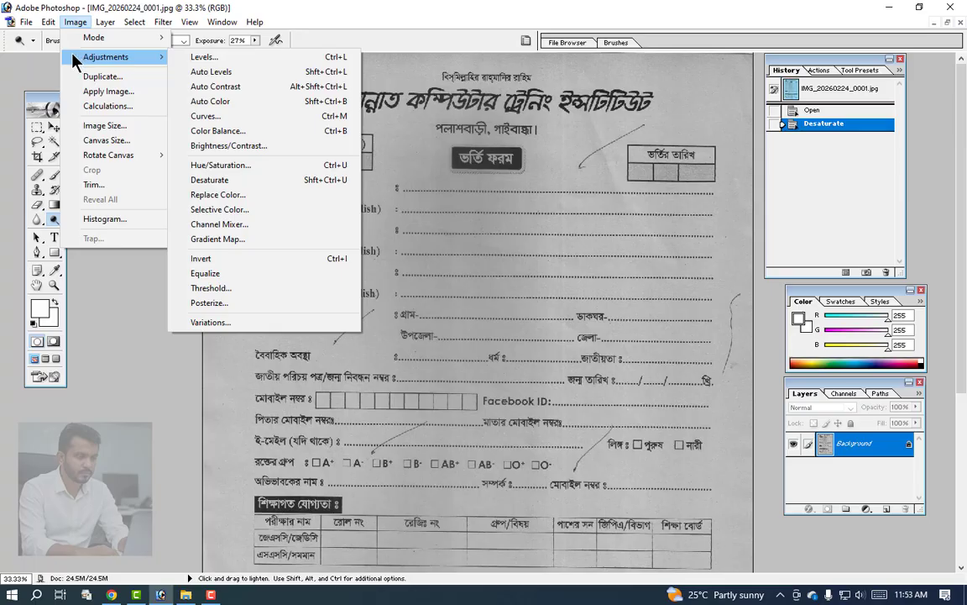
pyautogui.click(251, 169)
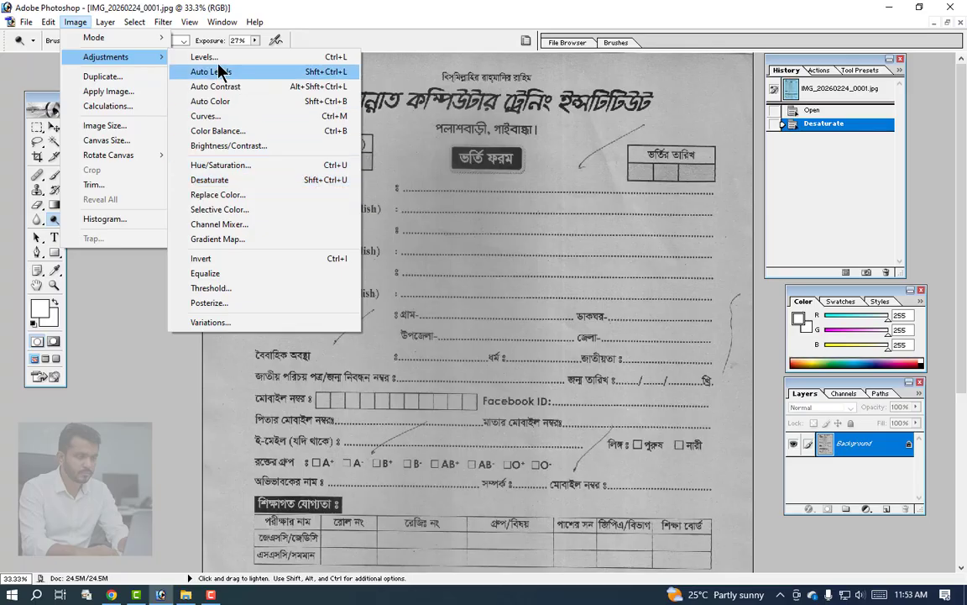
pyautogui.click(333, 64)
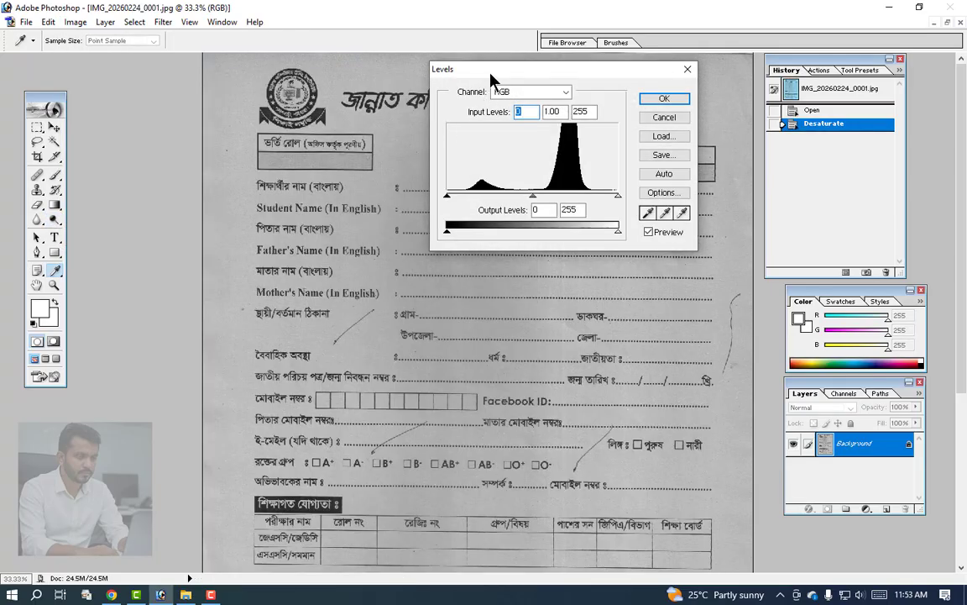
pyautogui.moveTo(440, 63); pyautogui.dragTo(177, 110)
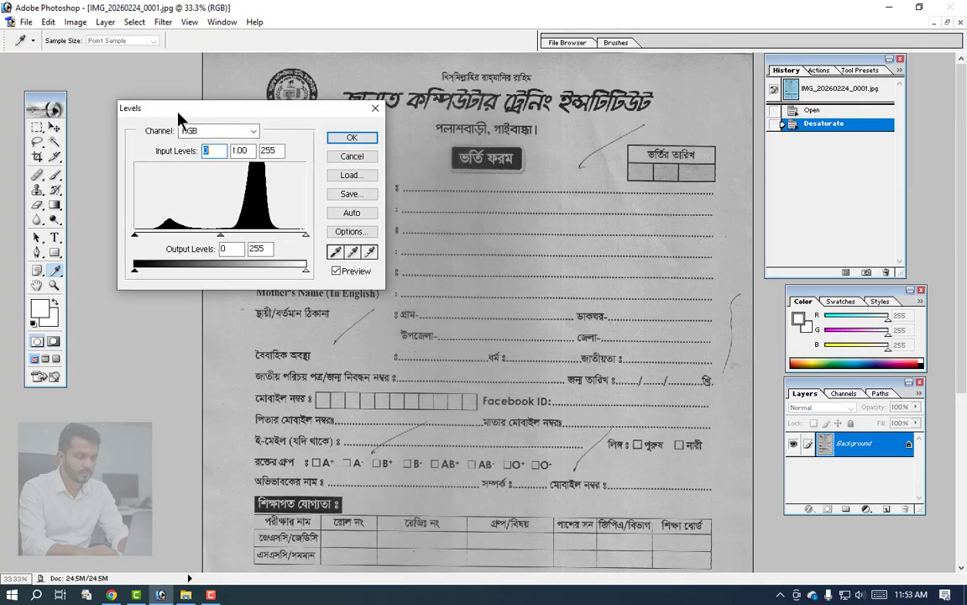
pyautogui.click(369, 254)
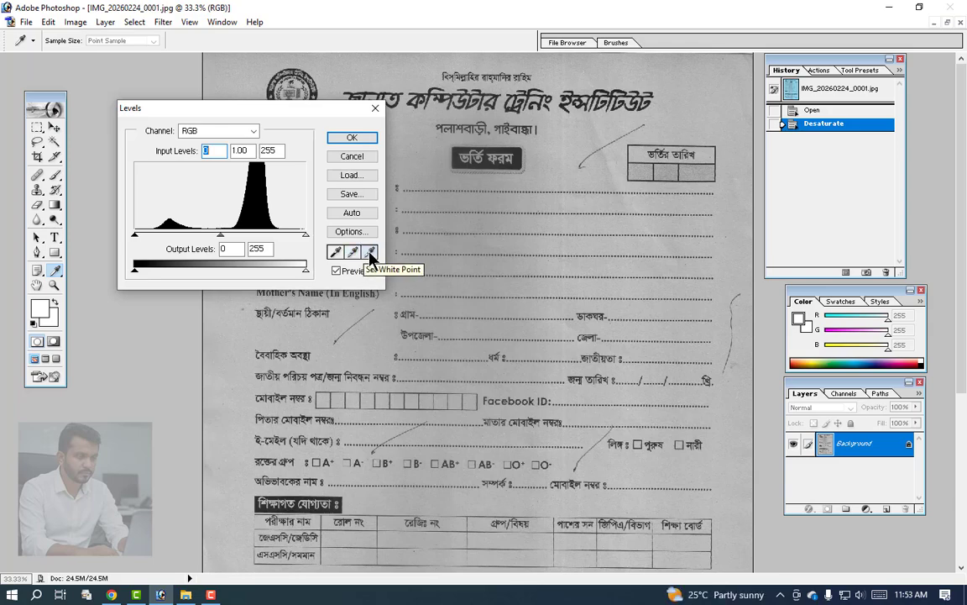
pyautogui.click(353, 254)
pyautogui.click(367, 255)
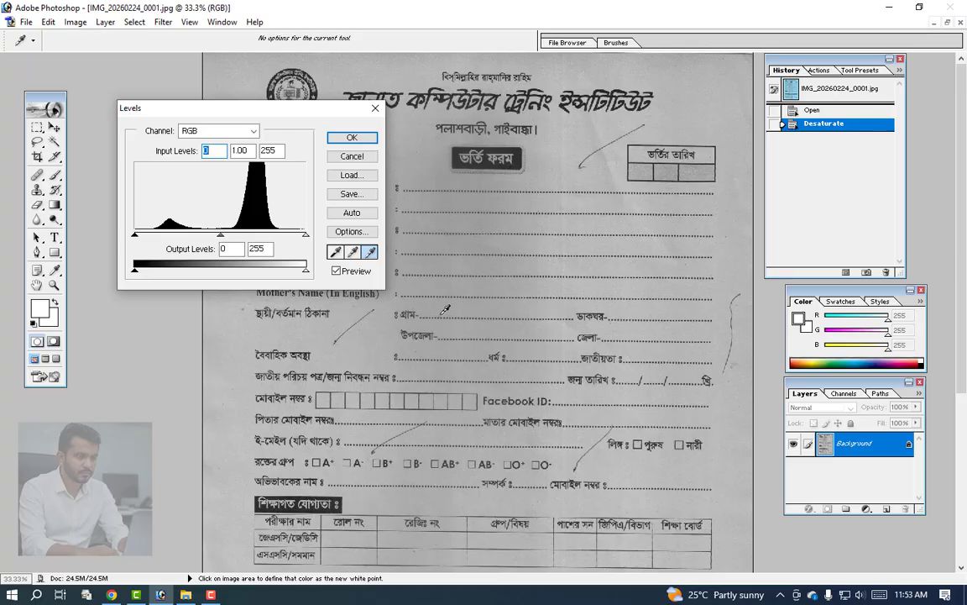
pyautogui.click(442, 160)
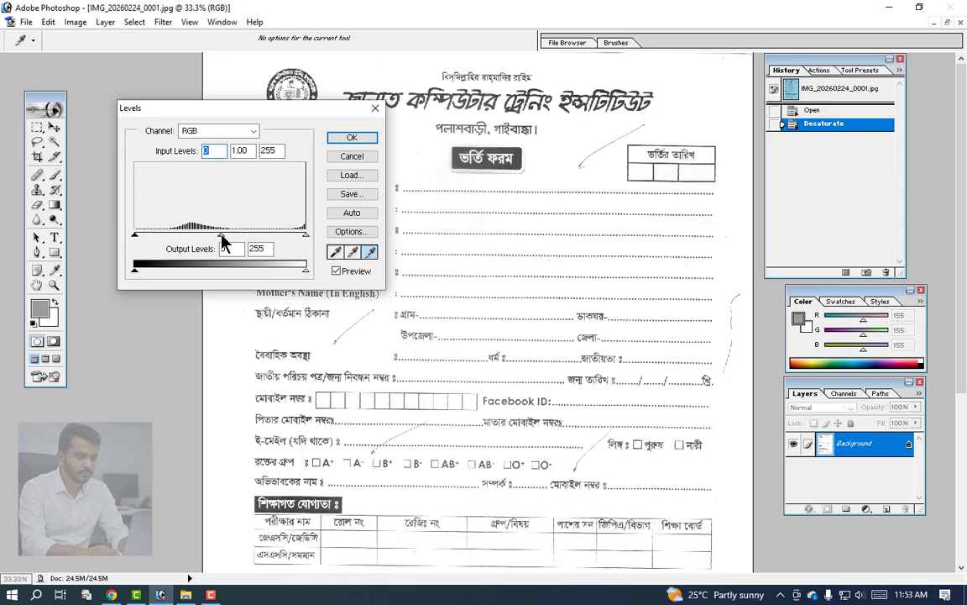
# Step: Darken the form's text by setting the midtone input level to 0.24, apply the Levels adjustment and check the page
pyautogui.moveTo(221, 234); pyautogui.dragTo(281, 239)
pyautogui.moveTo(283, 109); pyautogui.dragTo(272, 155)
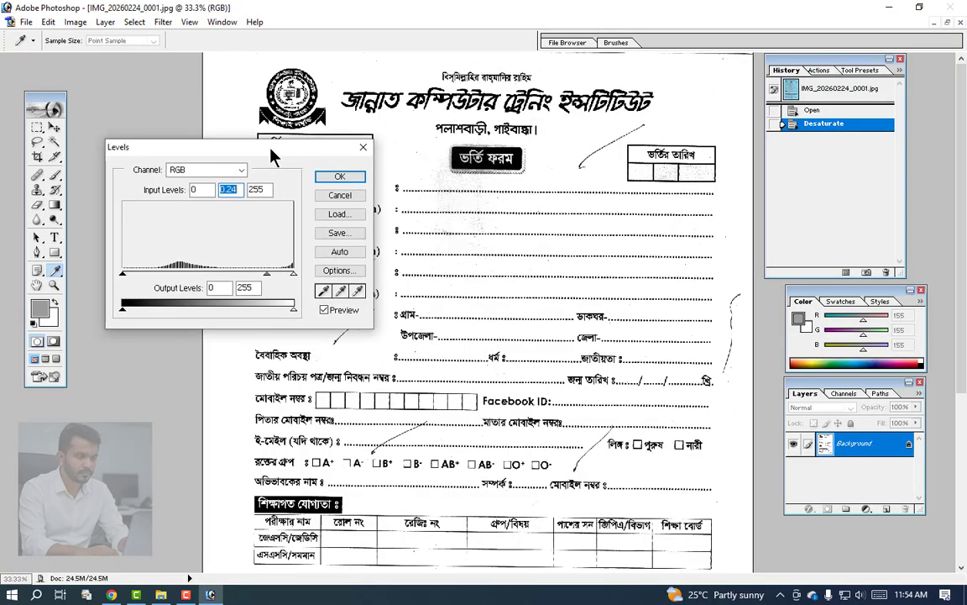
pyautogui.click(340, 180)
pyautogui.press('o')
pyautogui.scroll(-6, 409, 328)
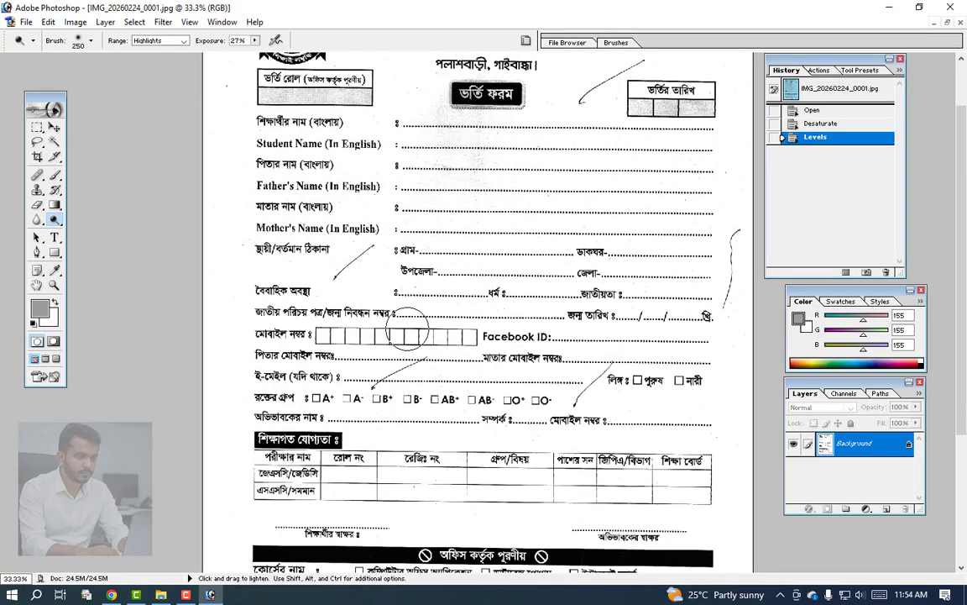
pyautogui.scroll(6, 409, 328)
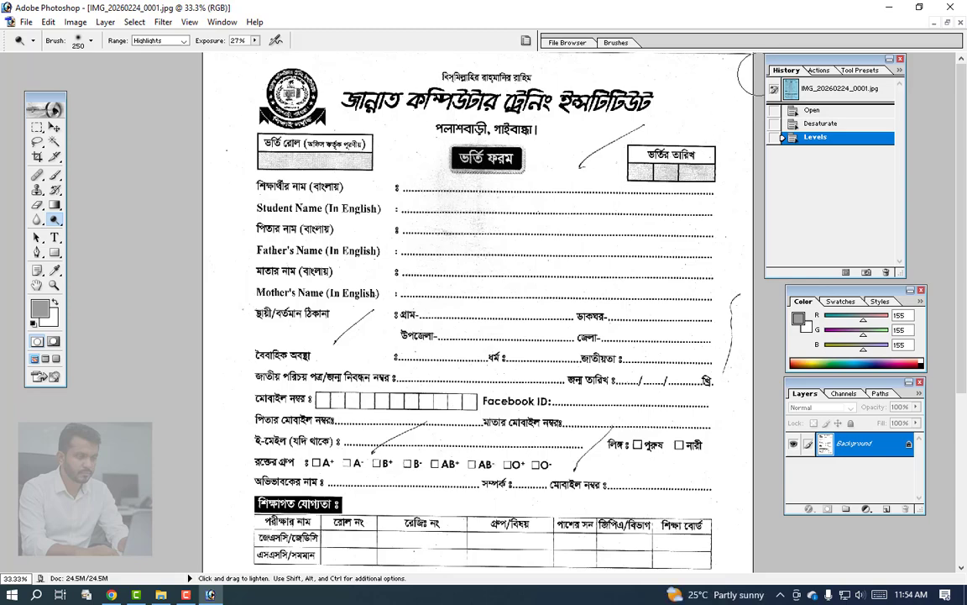
# Step: Restore the original scan from its history snapshot and desaturate it again
pyautogui.moveTo(780, 73); pyautogui.dragTo(783, 79)
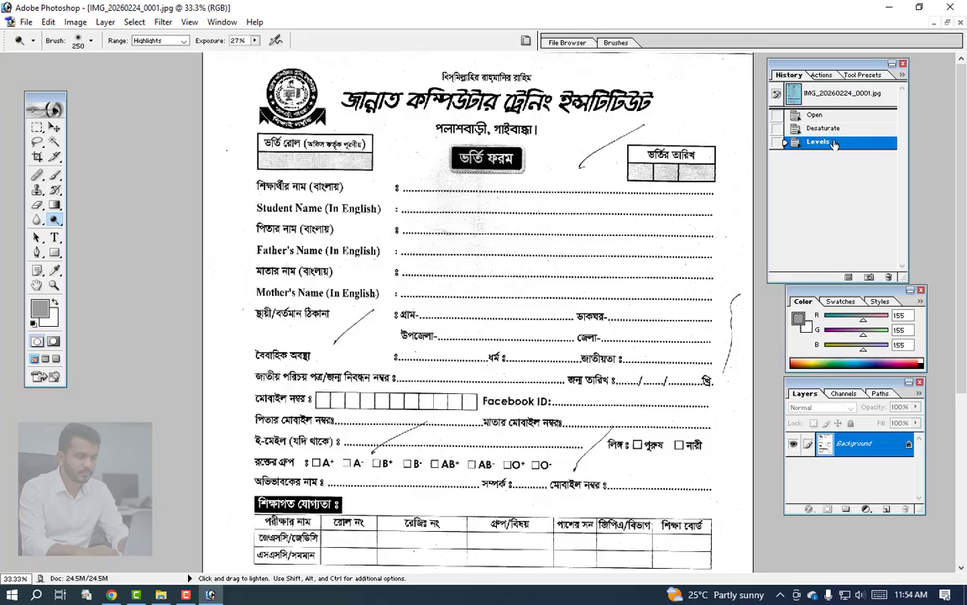
pyautogui.click(794, 94)
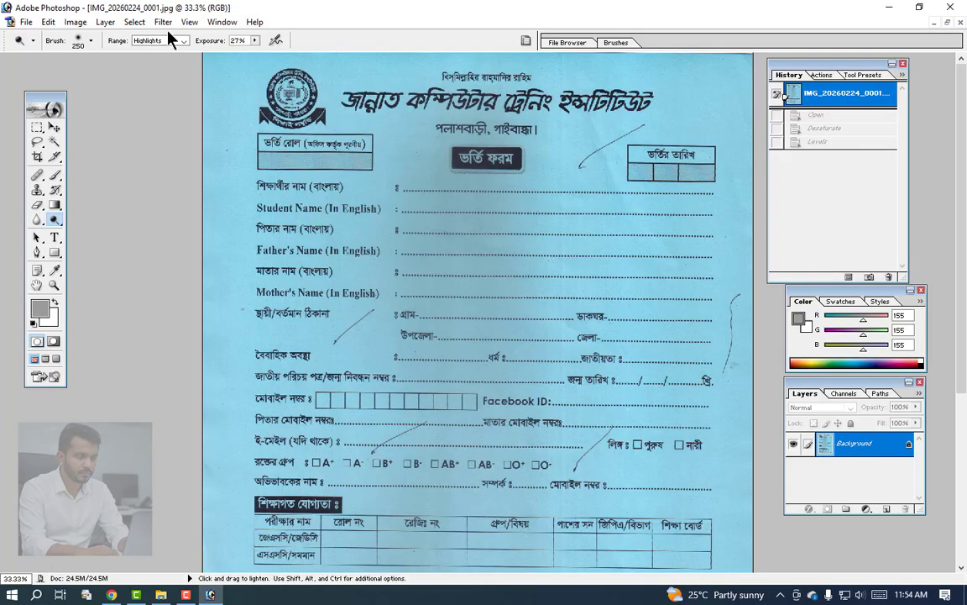
pyautogui.click(86, 23)
pyautogui.moveTo(105, 56)
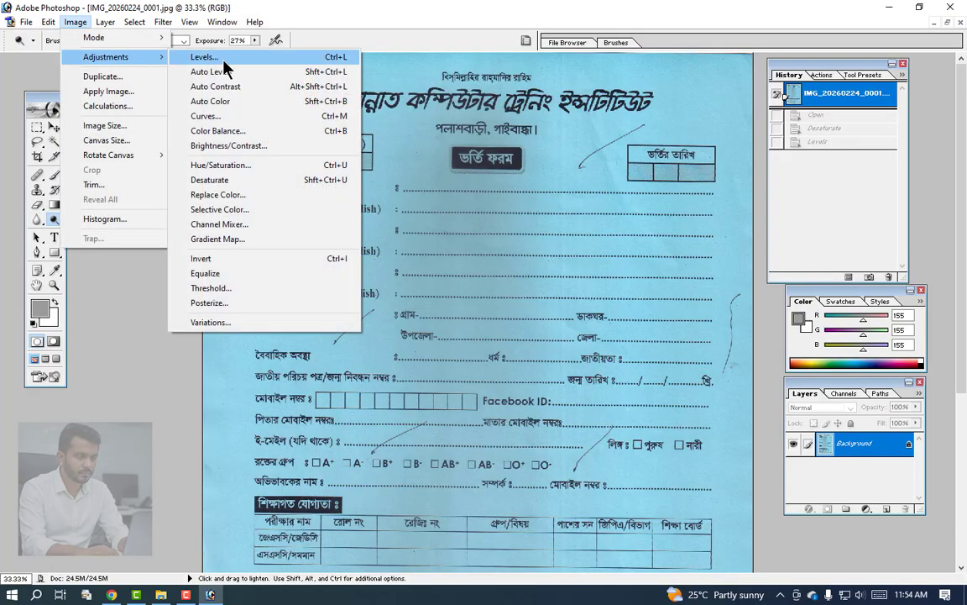
pyautogui.click(265, 185)
# Step: Apply a Levels adjustment to the desaturated form with a midtone input level of 0.18 and a white input level of 142
pyautogui.click(75, 22)
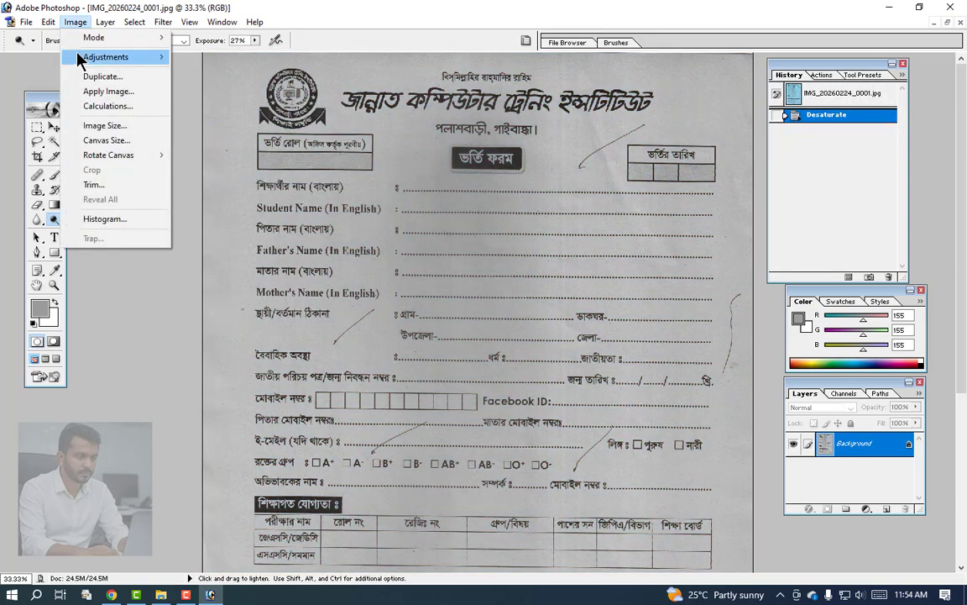
pyautogui.moveTo(77, 52)
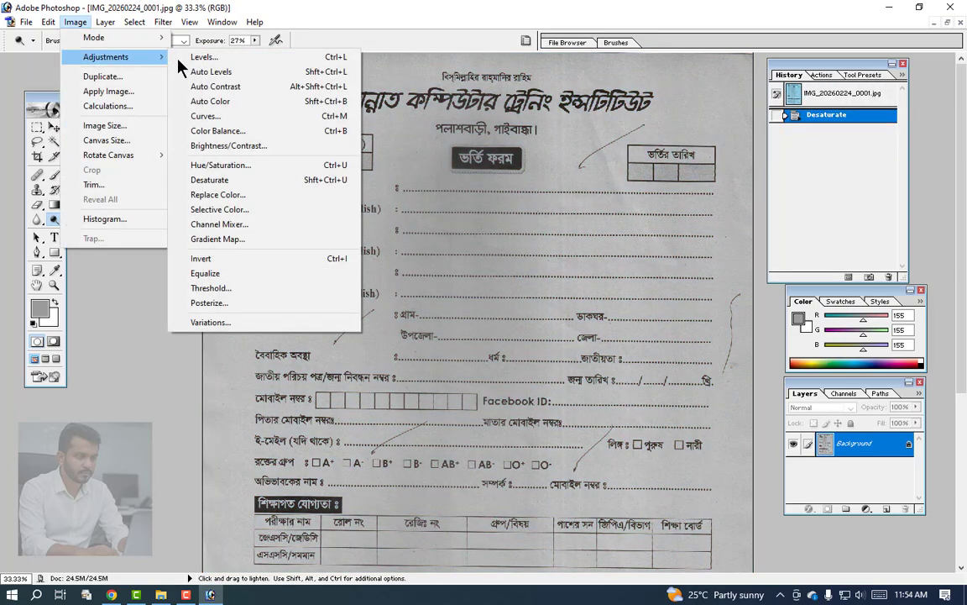
pyautogui.click(286, 59)
pyautogui.moveTo(242, 157); pyautogui.dragTo(225, 113)
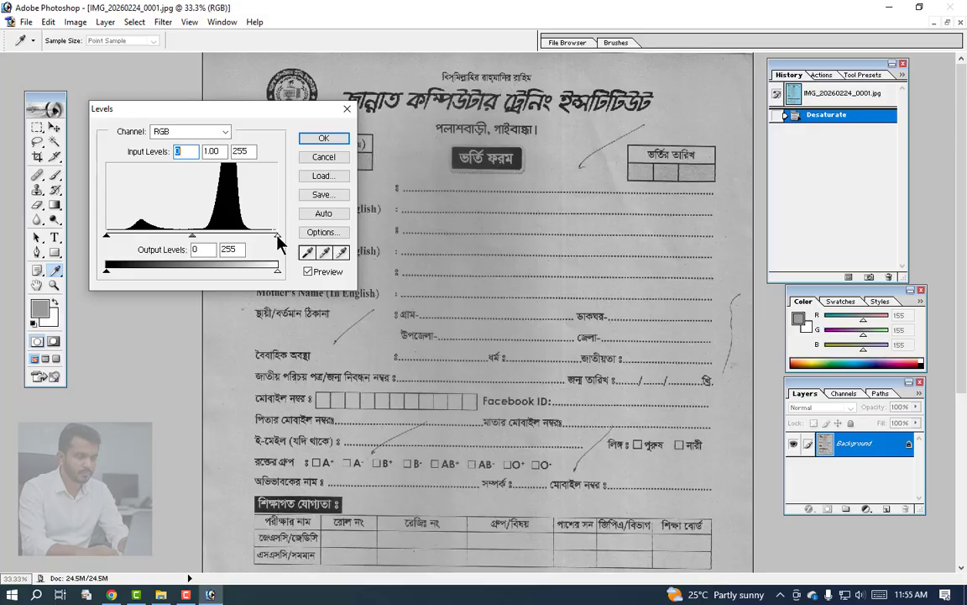
pyautogui.moveTo(279, 243); pyautogui.dragTo(190, 241)
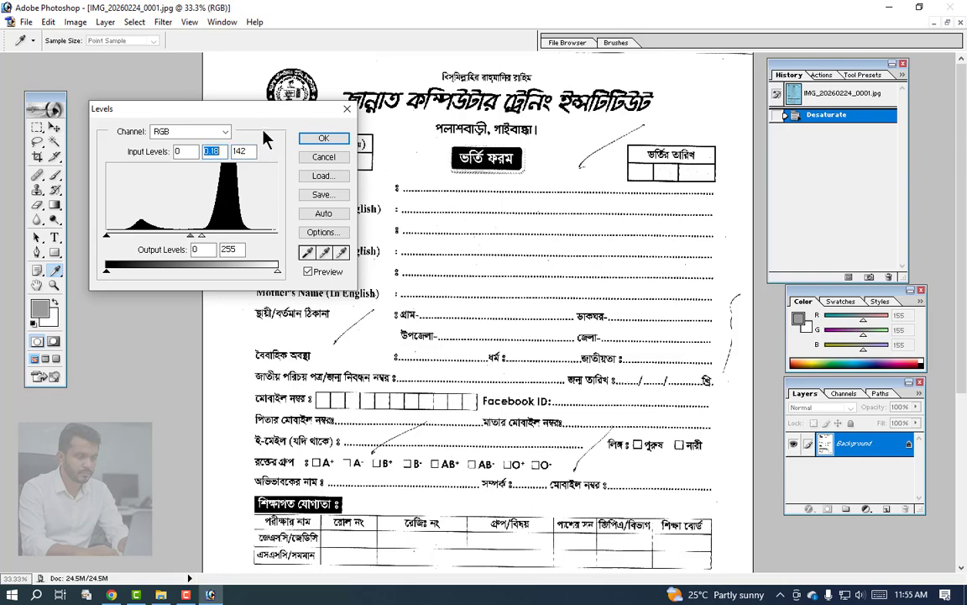
pyautogui.moveTo(260, 113); pyautogui.dragTo(395, 239)
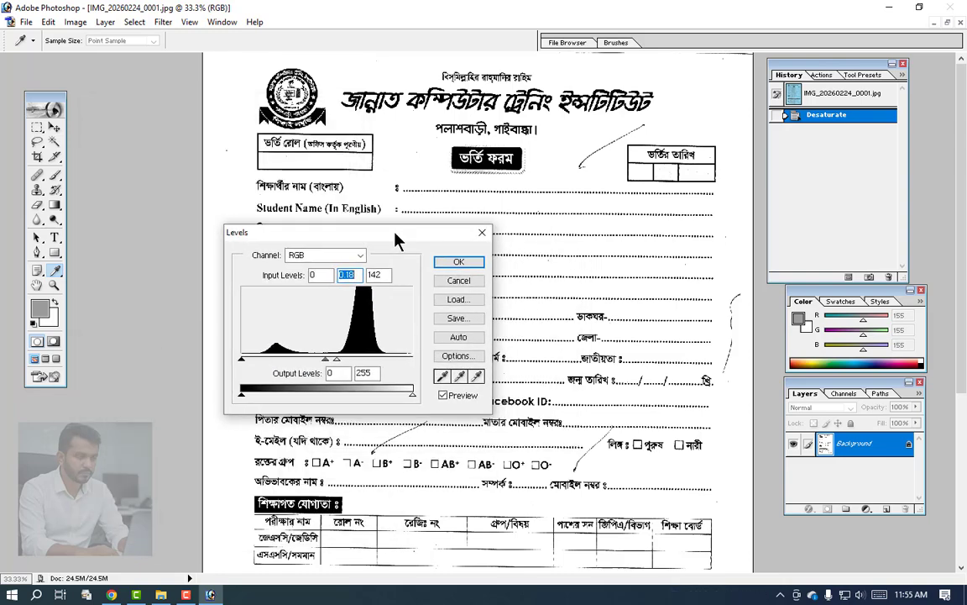
pyautogui.moveTo(397, 241); pyautogui.dragTo(419, 236)
pyautogui.click(473, 261)
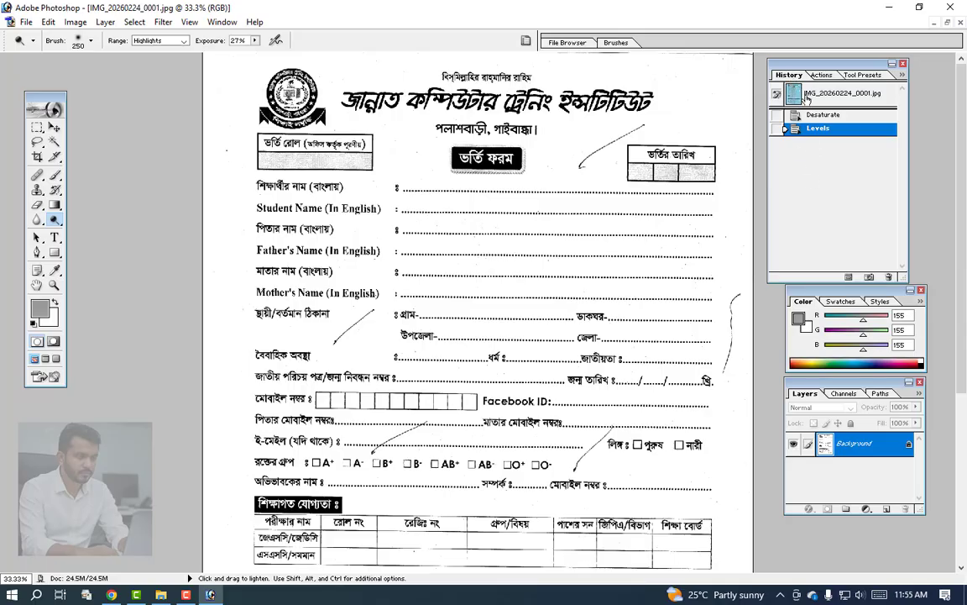
# Step: Close and reopen the History palette, and restore the original blue scan from its snapshot
pyautogui.click(903, 64)
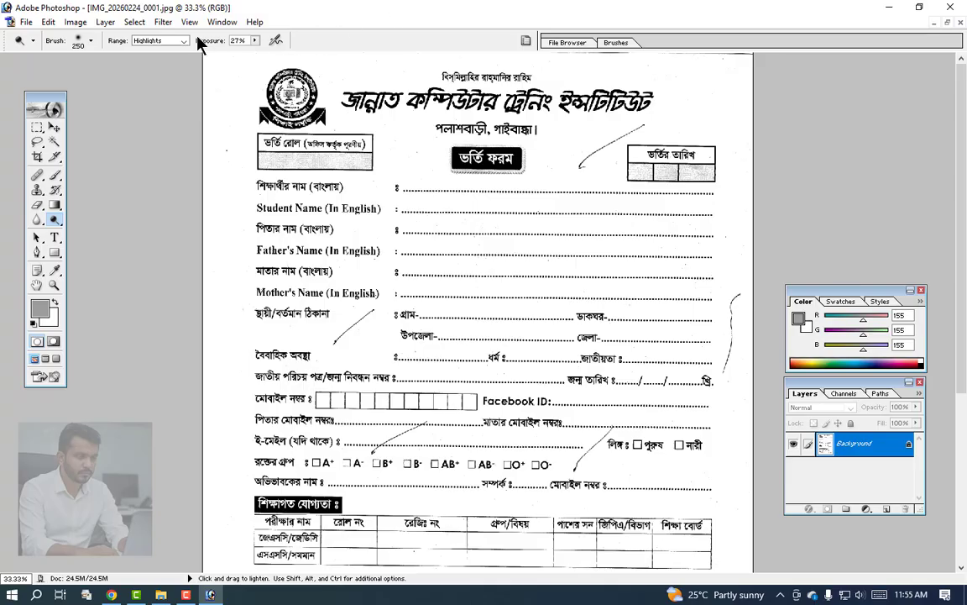
pyautogui.click(220, 22)
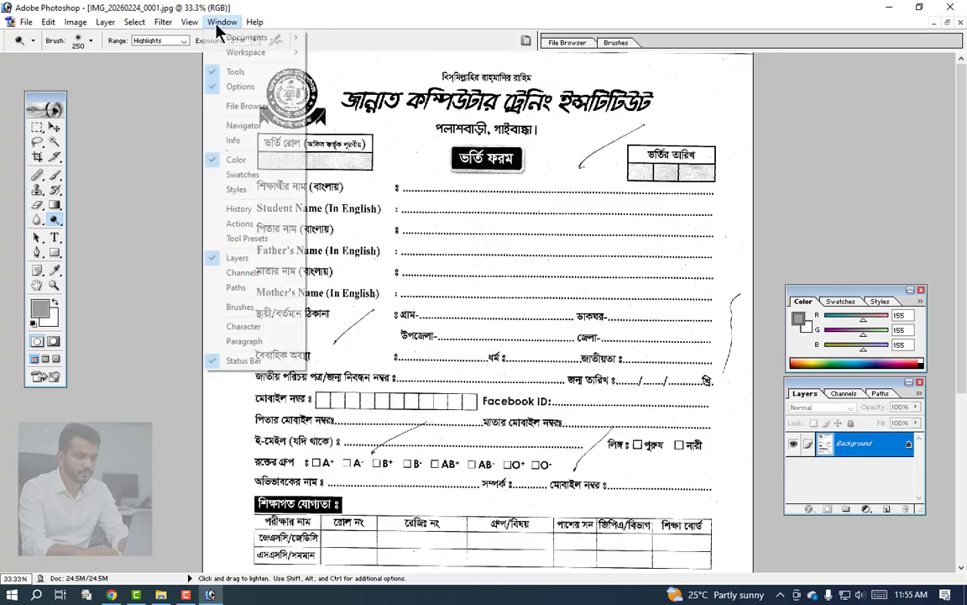
pyautogui.click(252, 210)
pyautogui.moveTo(833, 64); pyautogui.dragTo(833, 65)
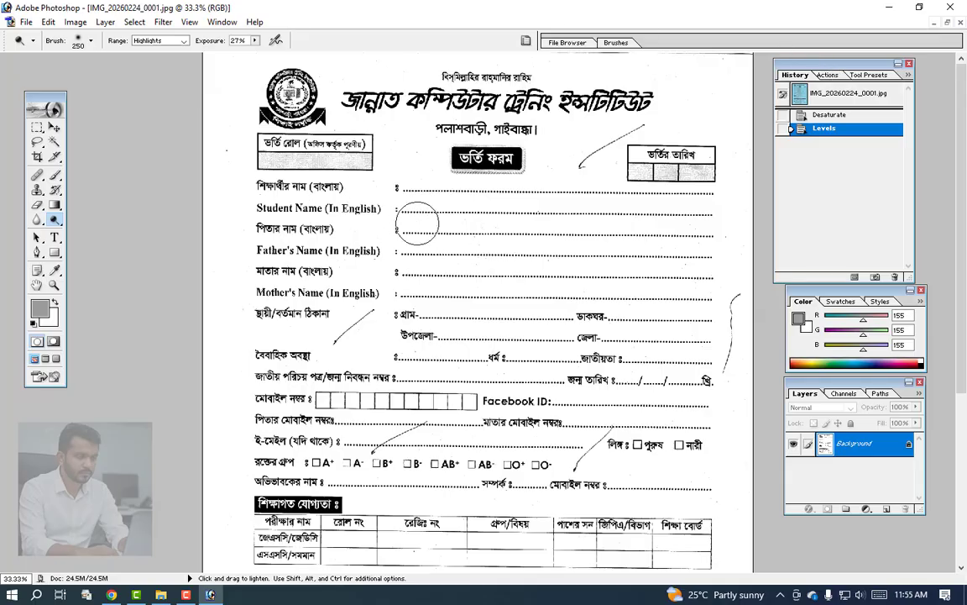
pyautogui.click(798, 99)
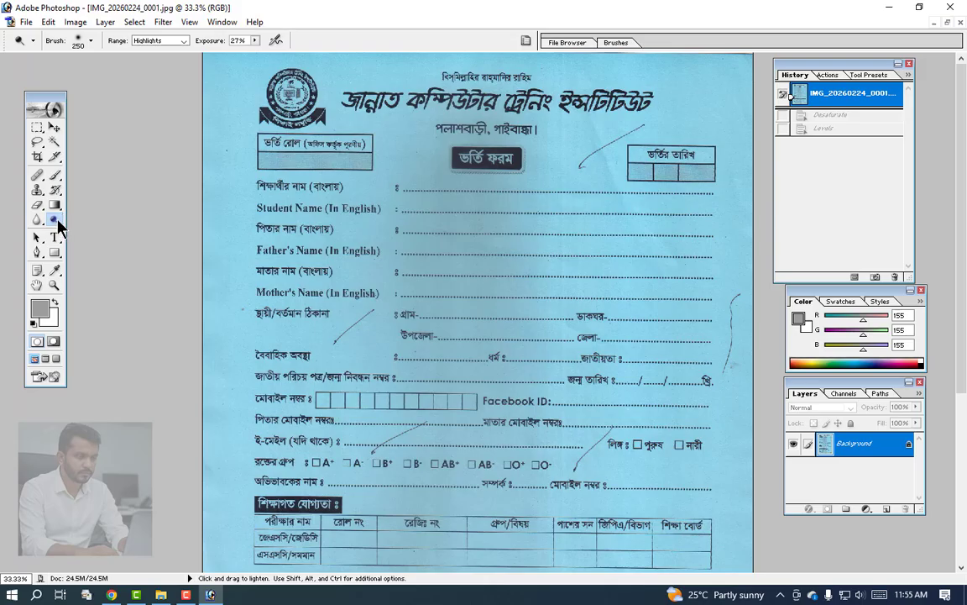
# Step: Choose the Dodge tool and enlarge its brush to a master diameter of 626 px
pyautogui.moveTo(59, 225); pyautogui.dragTo(115, 225)
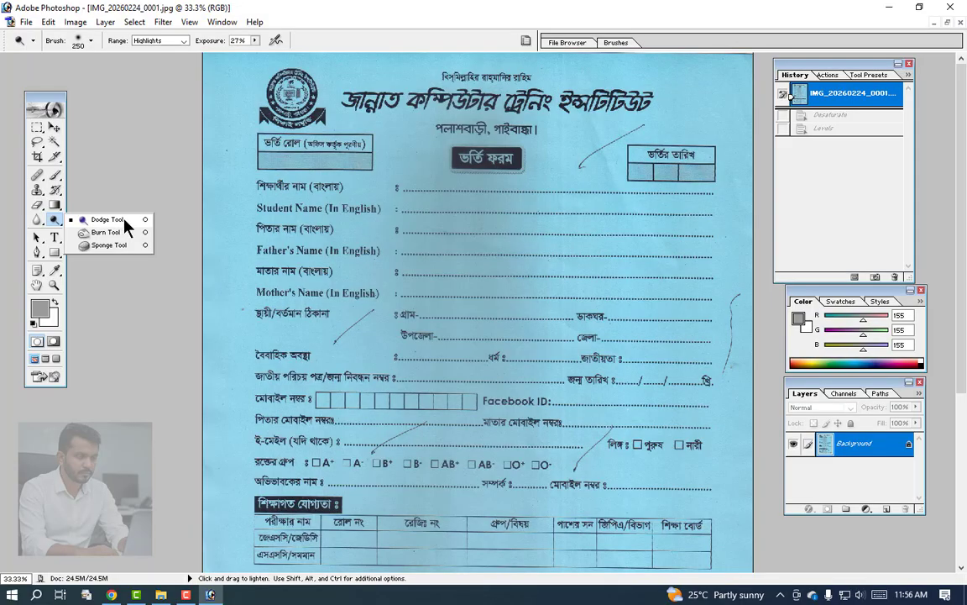
pyautogui.click(121, 219)
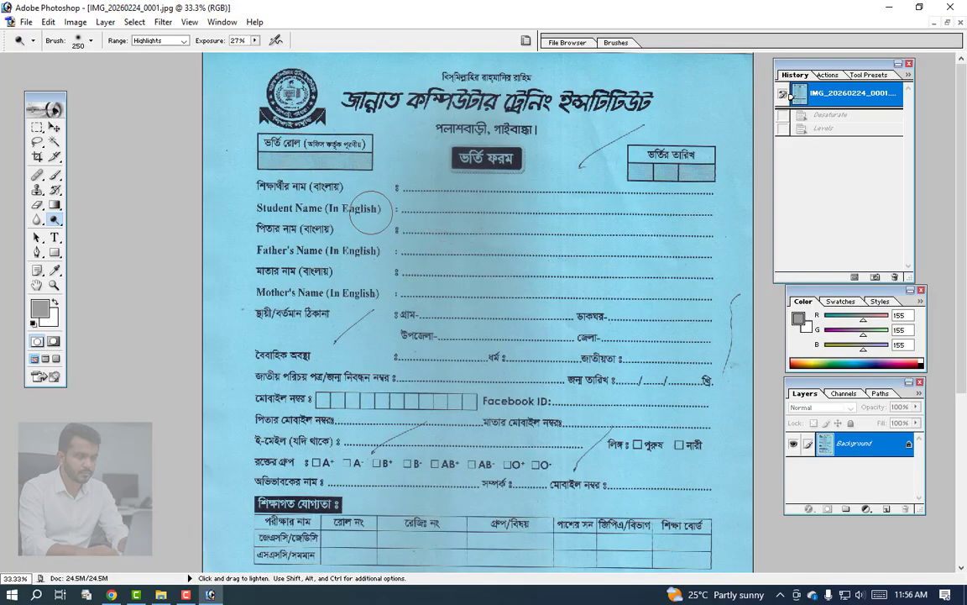
pyautogui.rightClick(417, 240)
pyautogui.doubleClick(501, 225)
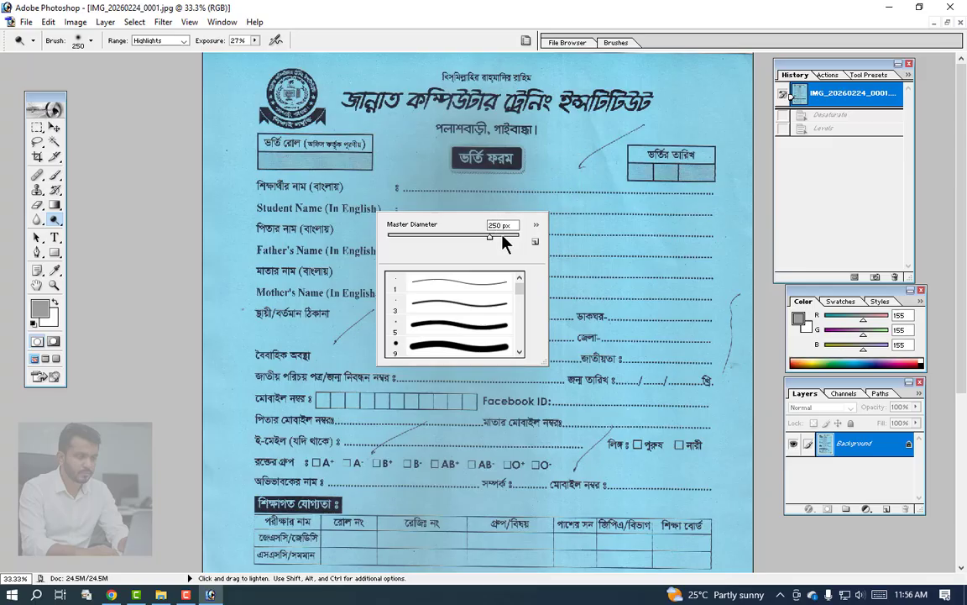
pyautogui.moveTo(494, 242); pyautogui.dragTo(510, 242)
pyautogui.click(573, 170)
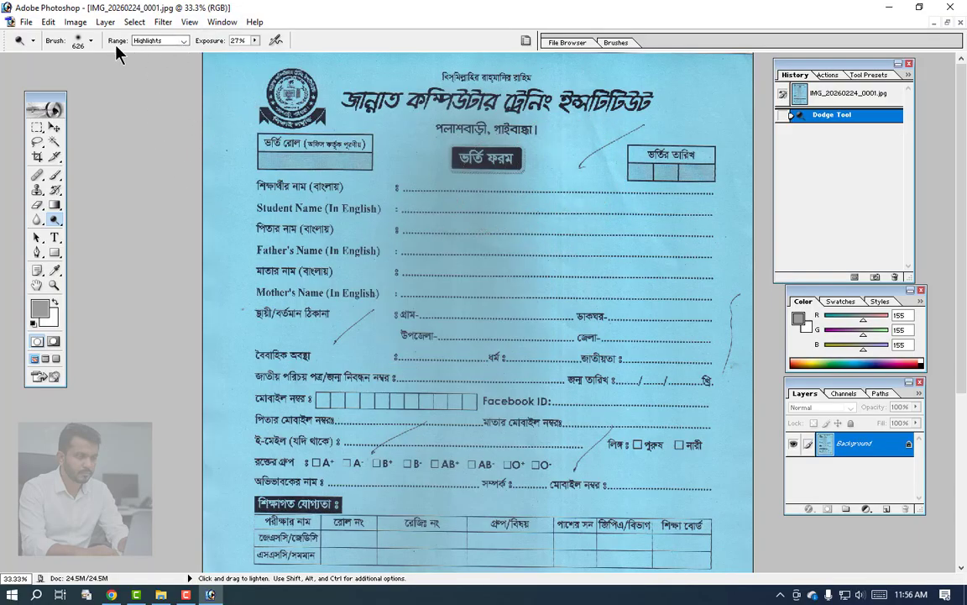
# Step: Set the Dodge tool's range to Highlights and its exposure to 27%
pyautogui.click(183, 41)
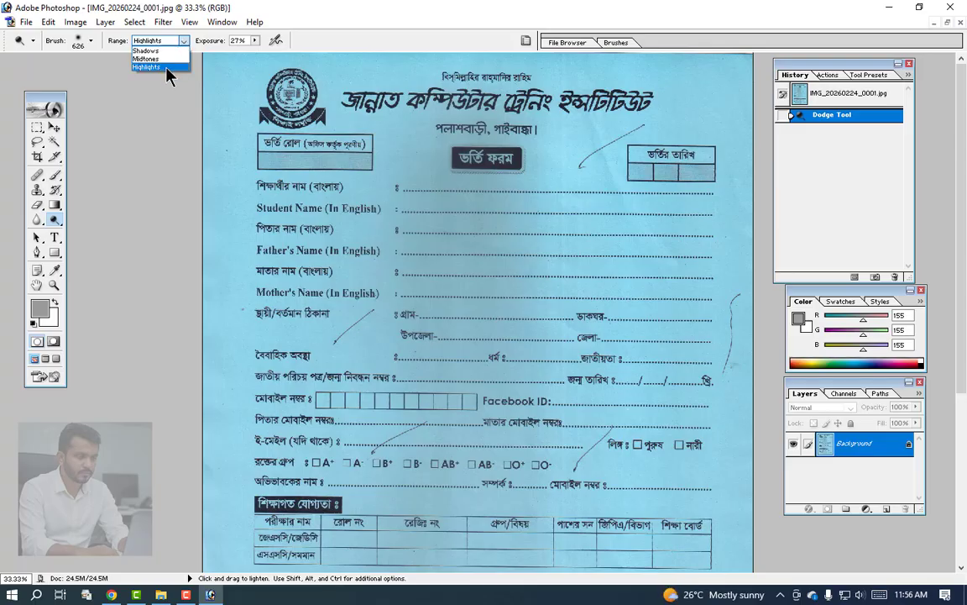
pyautogui.click(167, 67)
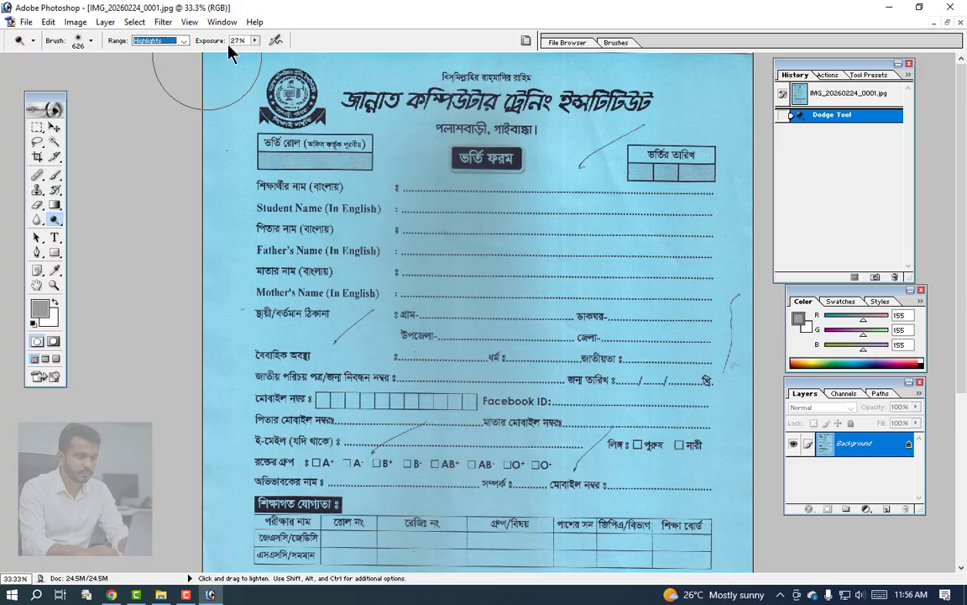
pyautogui.click(255, 40)
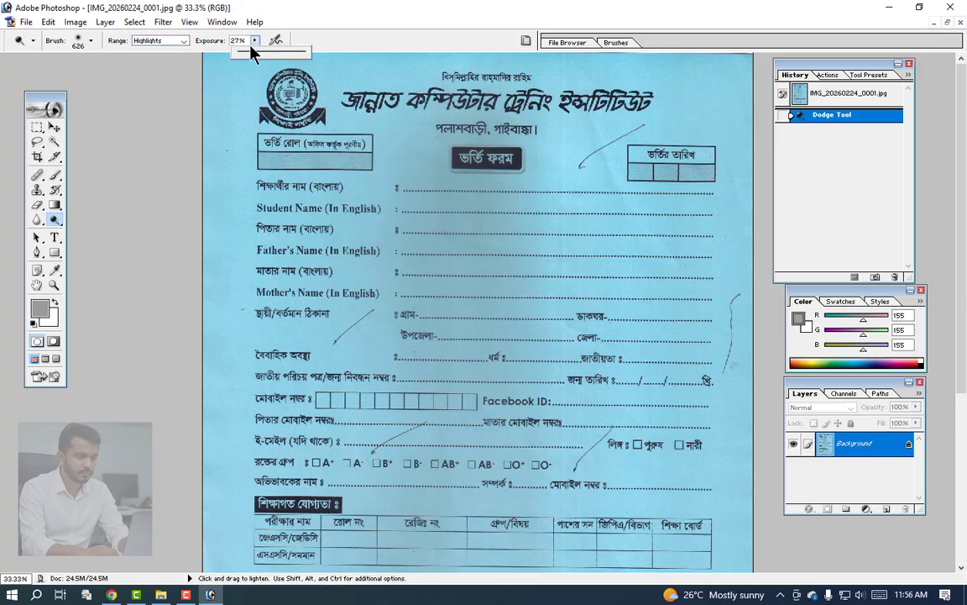
pyautogui.moveTo(254, 53); pyautogui.dragTo(256, 52)
pyautogui.click(330, 24)
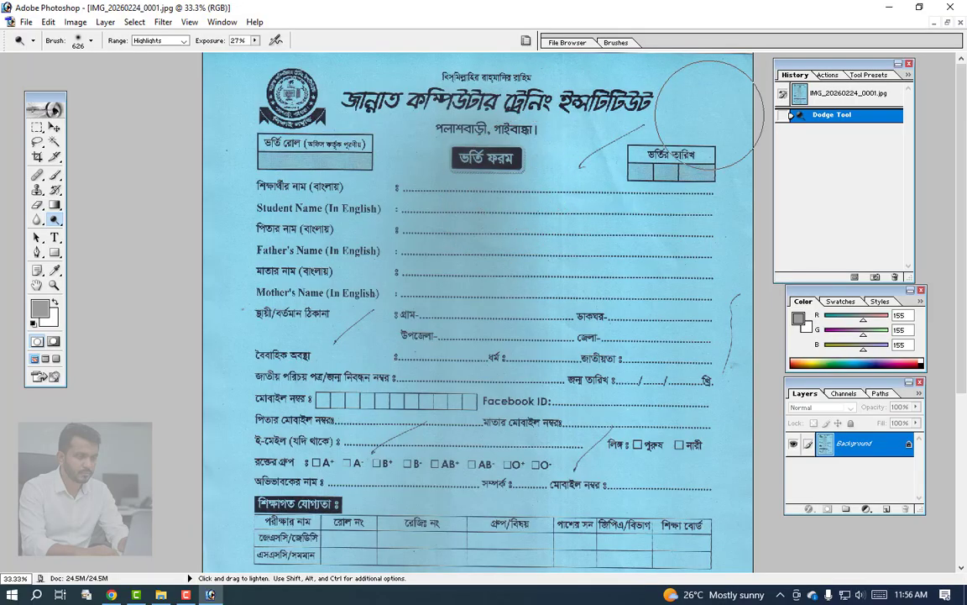
# Step: Dodge the upper half of the blue form in broad strokes, from the heading down to the address rows
pyautogui.moveTo(710, 111)
pyautogui.mouseDown()
pyautogui.moveTo(625, 92)
pyautogui.moveTo(244, 88)
pyautogui.moveTo(181, 93)
pyautogui.moveTo(677, 79)
pyautogui.moveTo(134, 134)
pyautogui.moveTo(554, 109)
pyautogui.moveTo(251, 160)
pyautogui.moveTo(437, 164)
pyautogui.moveTo(318, 208)
pyautogui.moveTo(618, 75)
pyautogui.moveTo(644, 155)
pyautogui.moveTo(621, 298)
pyautogui.moveTo(571, 214)
pyautogui.moveTo(391, 345)
pyautogui.moveTo(611, 189)
pyautogui.moveTo(244, 156)
pyautogui.mouseUp()
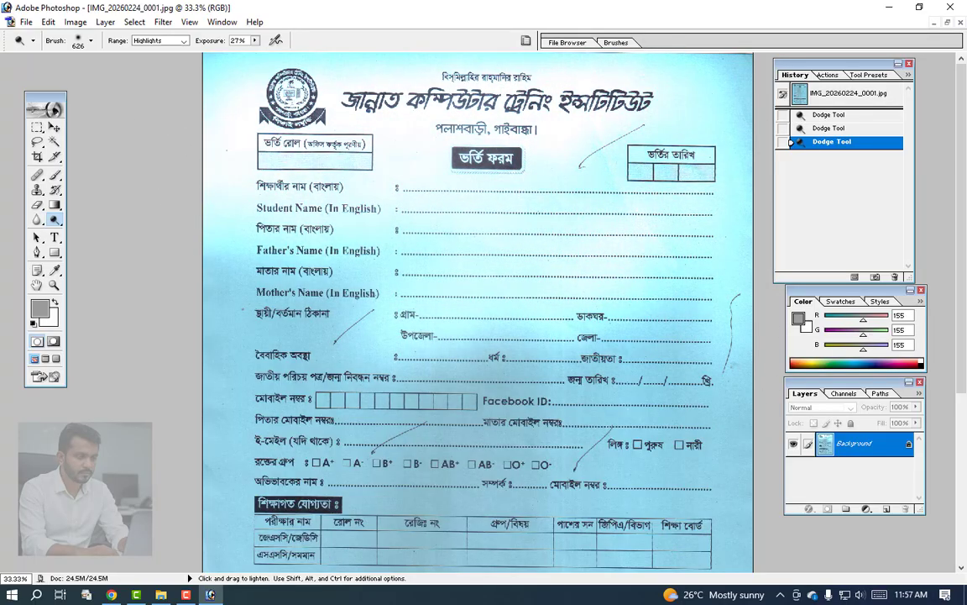
pyautogui.moveTo(467, 143)
pyautogui.mouseDown()
pyautogui.moveTo(319, 63)
pyautogui.moveTo(251, 59)
pyautogui.mouseUp()
pyautogui.moveTo(134, 62); pyautogui.dragTo(542, 64)
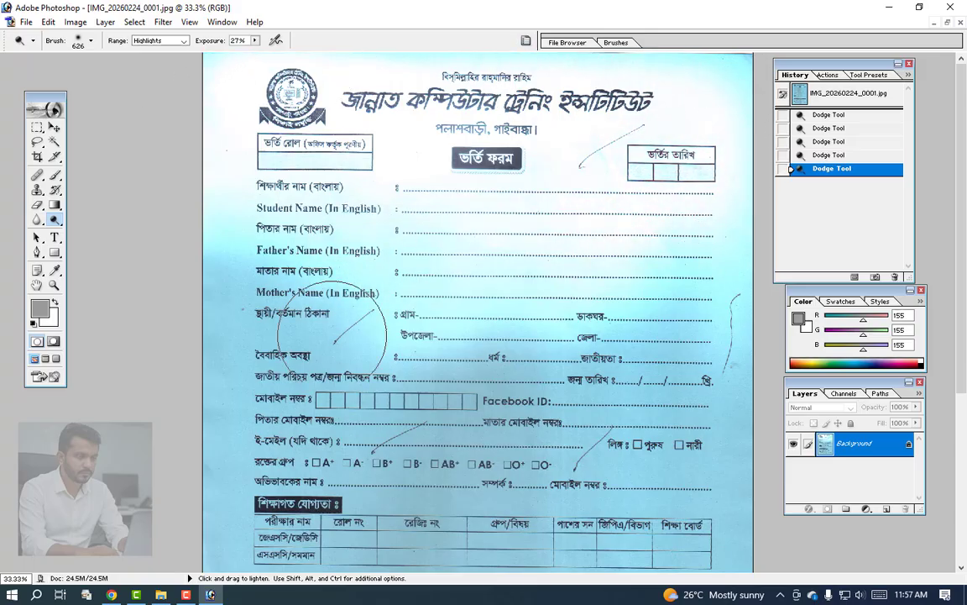
pyautogui.moveTo(331, 334); pyautogui.dragTo(261, 332)
# Step: Enlarge the Dodge brush to 917 px and lighten the form's right-hand side, date box area and logo area
pyautogui.rightClick(474, 336)
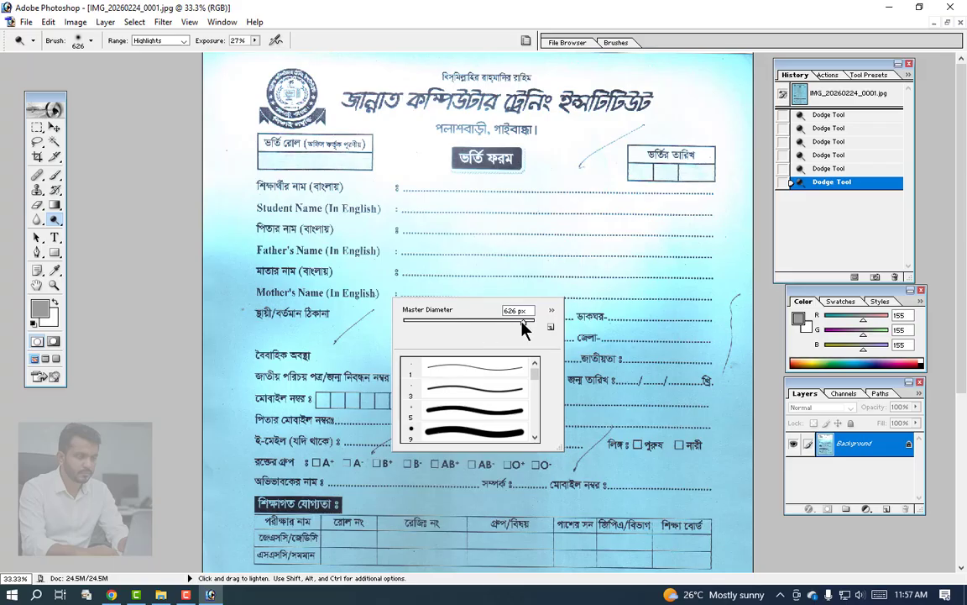
pyautogui.moveTo(521, 321); pyautogui.dragTo(526, 322)
pyautogui.press('Return')
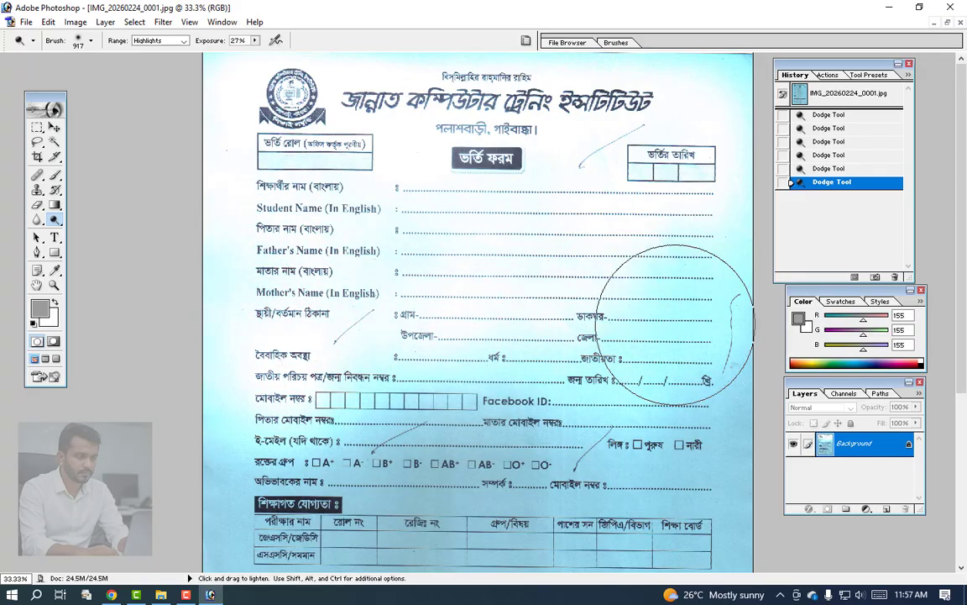
pyautogui.click(693, 353)
pyautogui.click(709, 361)
pyautogui.click(704, 332)
pyautogui.click(702, 310)
pyautogui.click(693, 244)
pyautogui.click(654, 138)
pyautogui.click(324, 103)
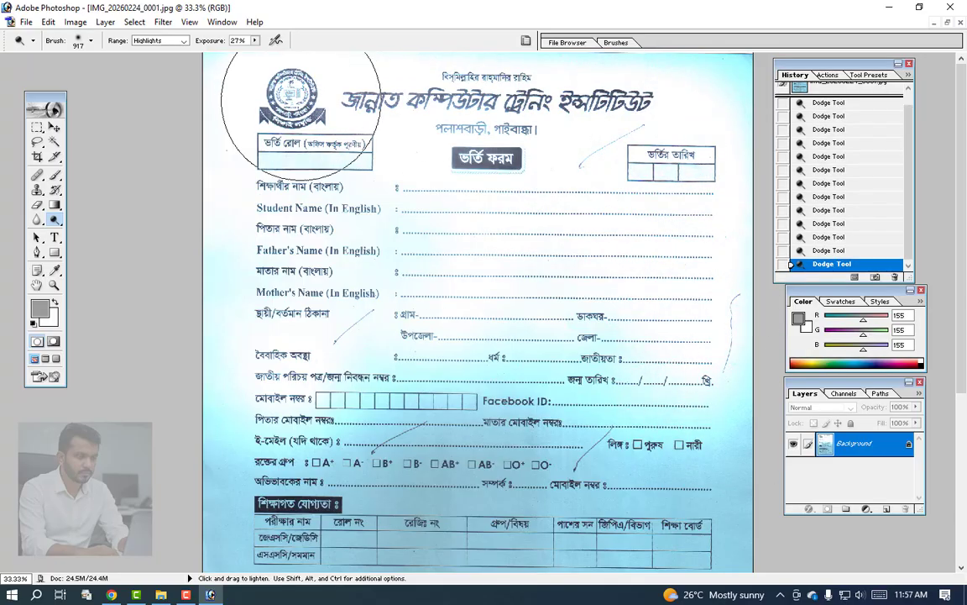
# Step: Desaturate the dodged form to remove its remaining blue tint
pyautogui.click(75, 22)
pyautogui.moveTo(97, 55)
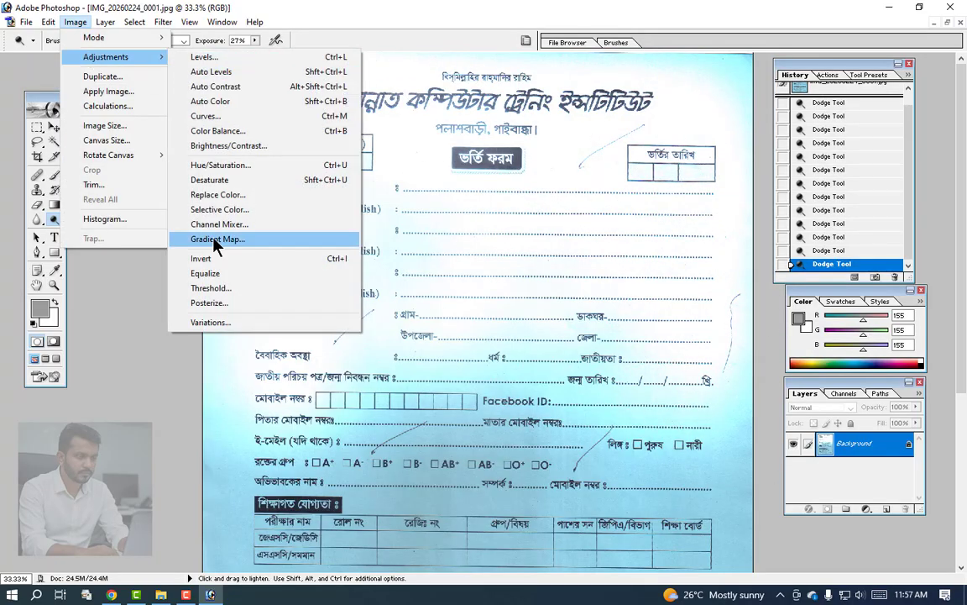
pyautogui.click(210, 179)
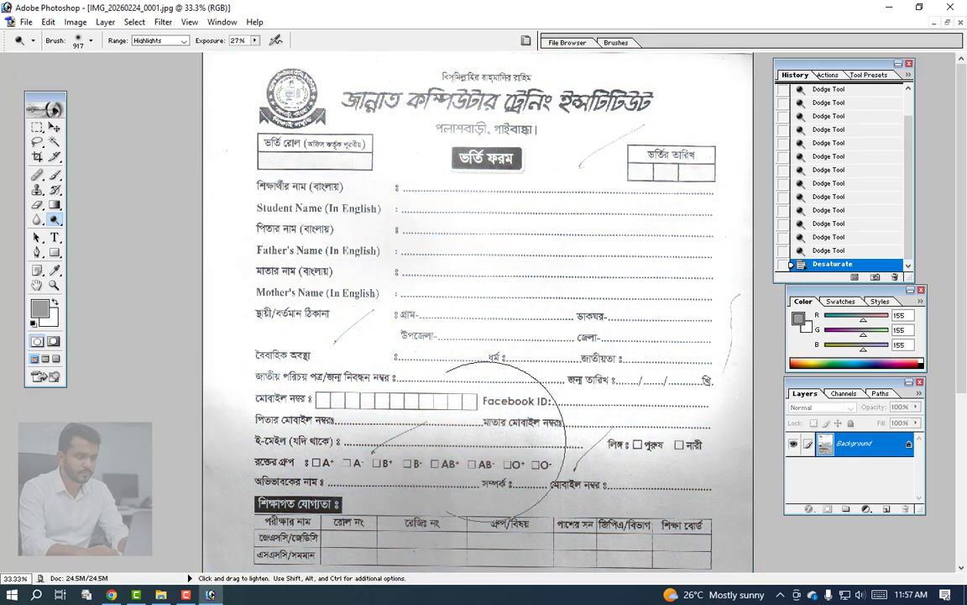
# Step: Dodge the grey paper from the mobile number rows down through the education table and the signature lines
pyautogui.moveTo(646, 394)
pyautogui.mouseDown()
pyautogui.moveTo(437, 462)
pyautogui.moveTo(277, 470)
pyautogui.mouseUp()
pyautogui.scroll(-2, 386, 319)
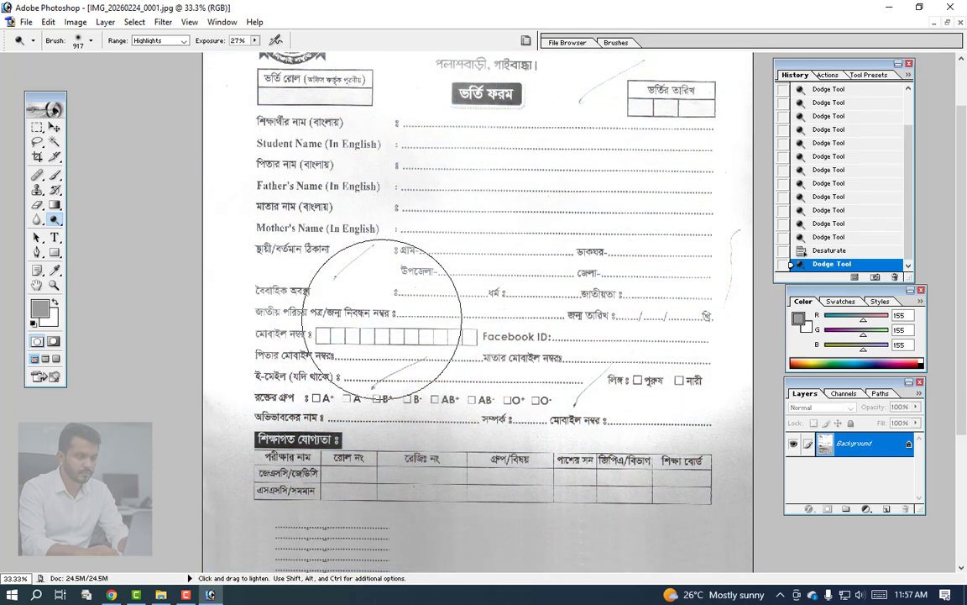
pyautogui.scroll(-2, 386, 319)
pyautogui.moveTo(323, 323)
pyautogui.mouseDown()
pyautogui.moveTo(250, 455)
pyautogui.moveTo(599, 428)
pyautogui.moveTo(684, 500)
pyautogui.mouseUp()
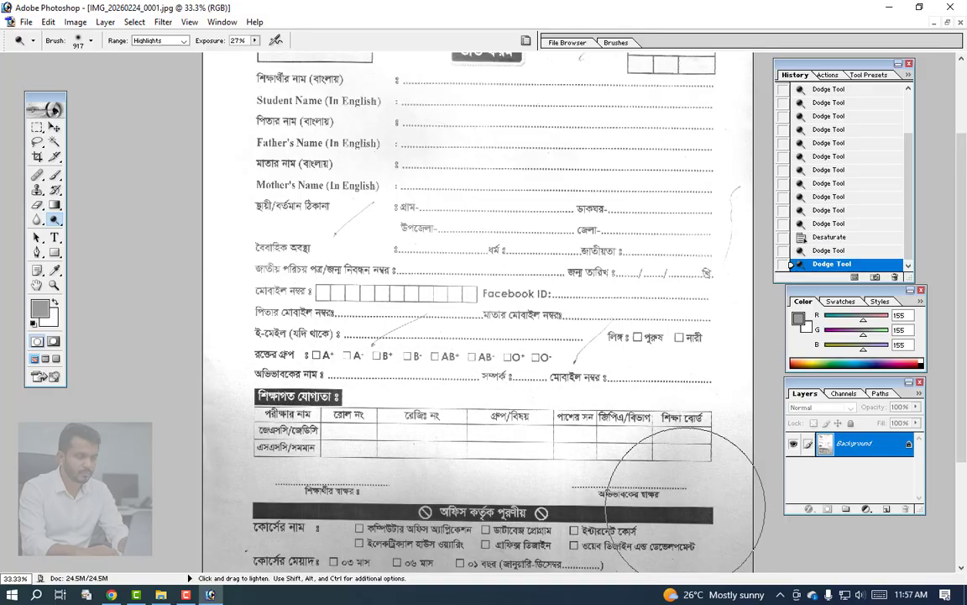
# Step: Dodge the grey paper in the office-use section, the attachments list and the page's bottom edge
pyautogui.scroll(-4, 663, 429)
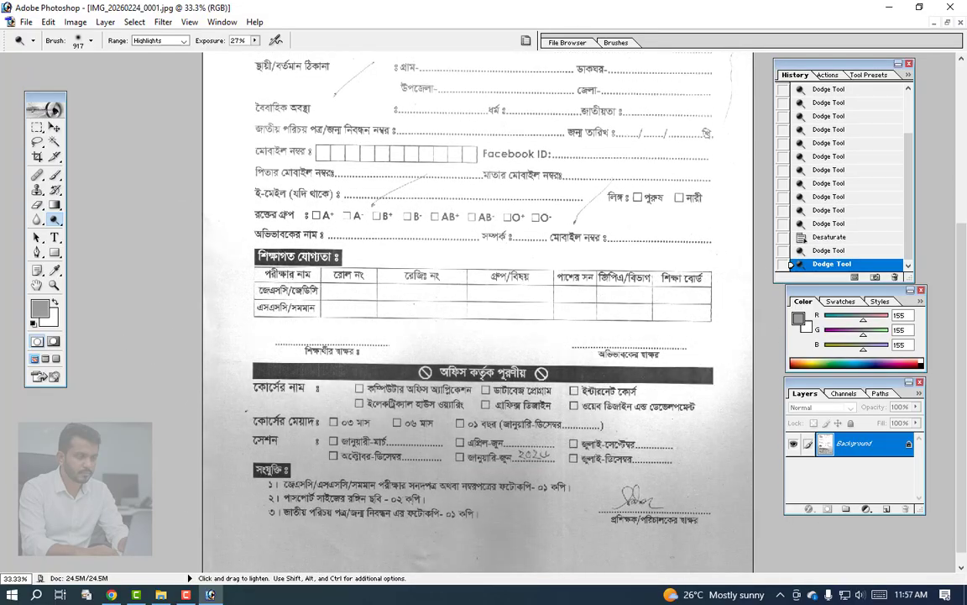
pyautogui.moveTo(236, 382)
pyautogui.mouseDown()
pyautogui.moveTo(492, 432)
pyautogui.moveTo(753, 444)
pyautogui.moveTo(644, 438)
pyautogui.moveTo(680, 438)
pyautogui.moveTo(701, 494)
pyautogui.moveTo(384, 421)
pyautogui.mouseUp()
pyautogui.scroll(-1, 324, 410)
pyautogui.moveTo(324, 410)
pyautogui.mouseDown()
pyautogui.moveTo(325, 465)
pyautogui.moveTo(659, 520)
pyautogui.mouseUp()
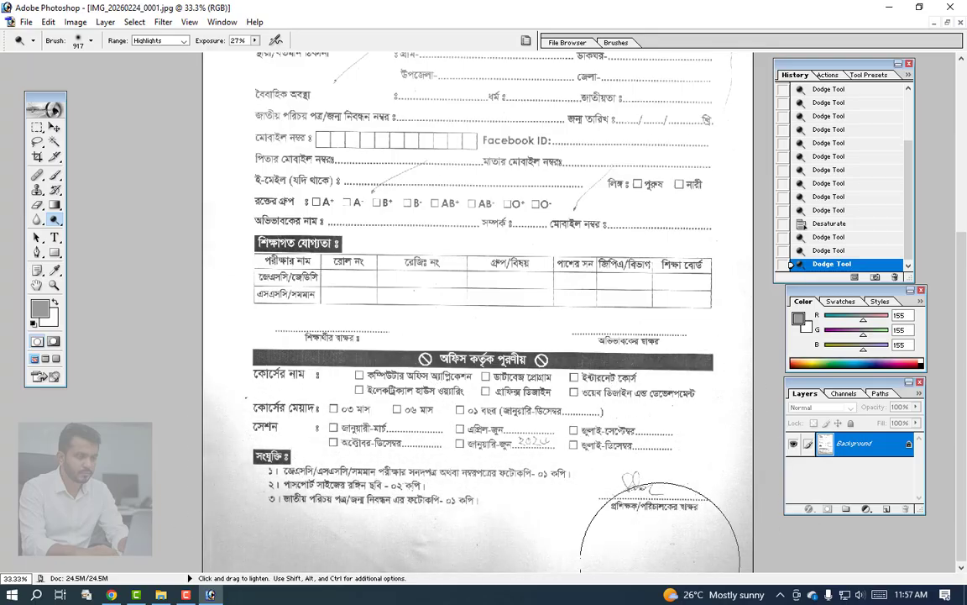
pyautogui.moveTo(659, 558)
pyautogui.mouseDown()
pyautogui.moveTo(273, 560)
pyautogui.moveTo(218, 570)
pyautogui.moveTo(252, 528)
pyautogui.moveTo(615, 464)
pyautogui.mouseUp()
# Step: Dodge the upper name rows and the left margin of the form again to whiten the leftover grey
pyautogui.press('space')
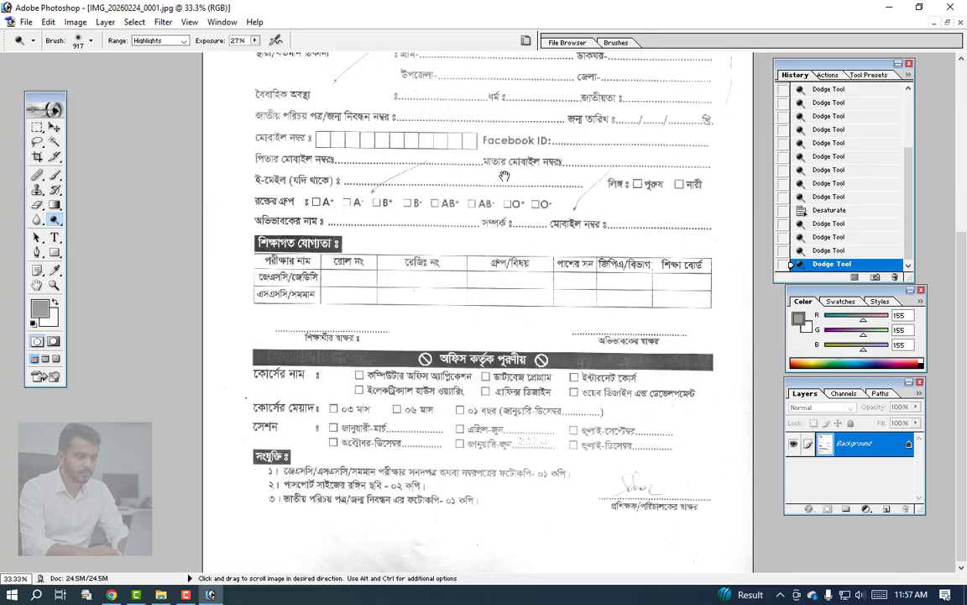
pyautogui.moveTo(503, 177); pyautogui.dragTo(511, 437)
pyautogui.moveTo(435, 186); pyautogui.dragTo(356, 205)
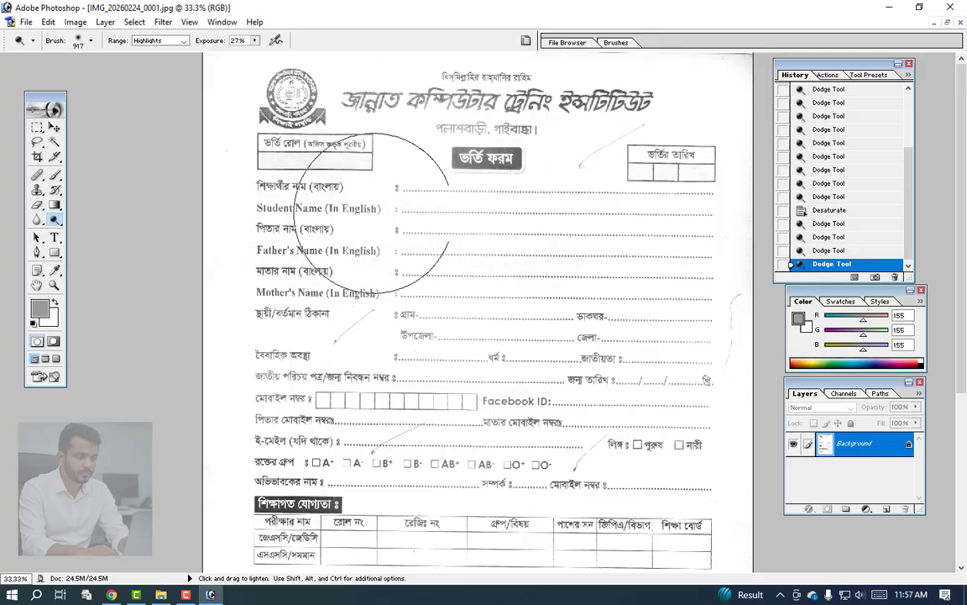
pyautogui.moveTo(241, 132)
pyautogui.mouseDown()
pyautogui.moveTo(173, 130)
pyautogui.moveTo(216, 432)
pyautogui.mouseUp()
# Step: Examine the dodged form close up around the education table and office-use heading, and as a whole page
pyautogui.press('space')
pyautogui.moveTo(445, 321); pyautogui.dragTo(449, 244)
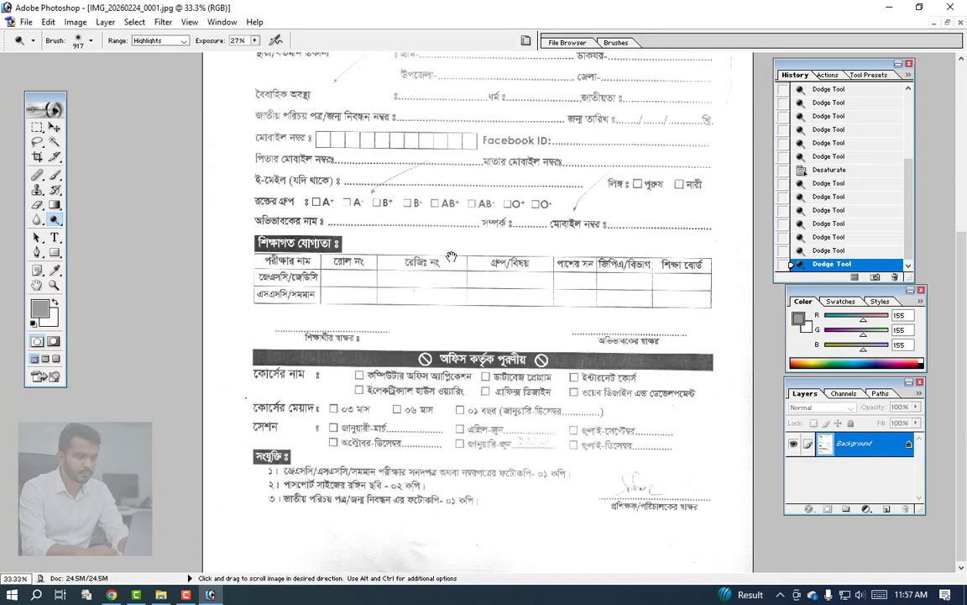
pyautogui.hotkey('ctrl', '+')
pyautogui.hotkey('ctrl', '+')
pyautogui.hotkey('ctrl', '+')
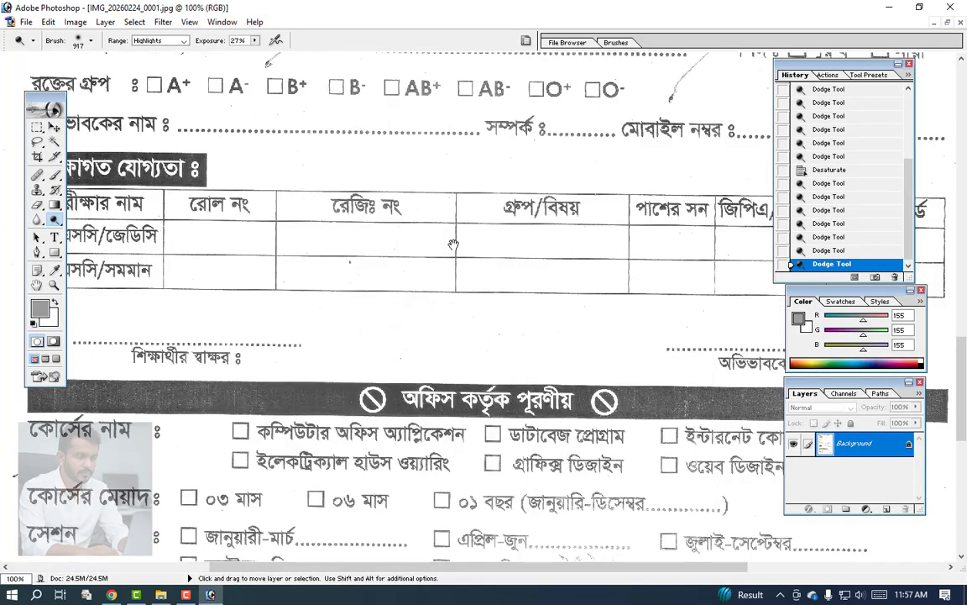
pyautogui.hotkey('ctrl', '+')
pyautogui.hotkey('ctrl', '-')
pyautogui.hotkey('ctrl', '-')
pyautogui.hotkey('ctrl', '-')
pyautogui.hotkey('ctrl', '-')
pyautogui.hotkey('ctrl', '-')
pyautogui.hotkey('ctrl', '-')
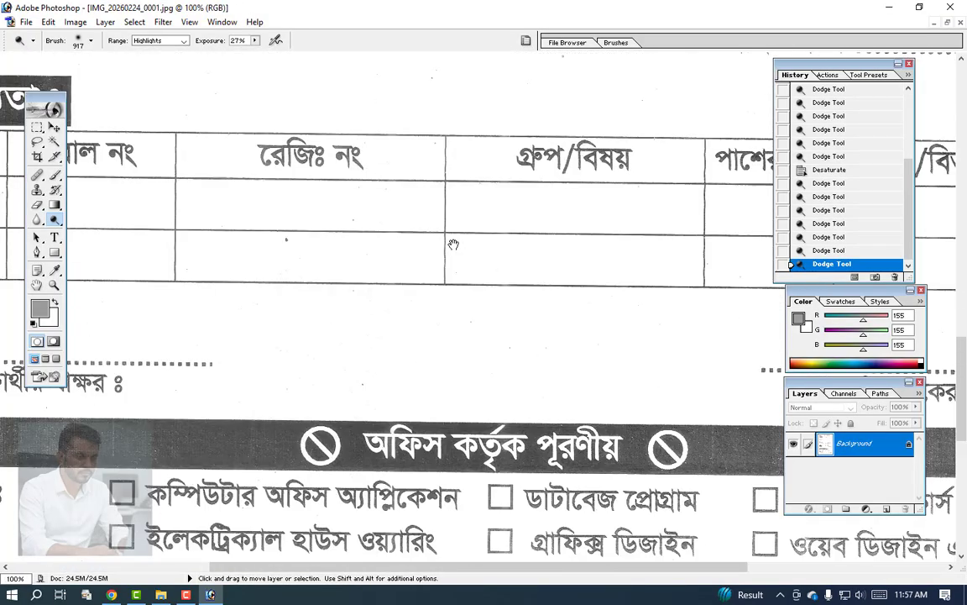
pyautogui.hotkey('ctrl', '+')
pyautogui.hotkey('ctrl', '+')
pyautogui.hotkey('ctrl', '+')
pyautogui.hotkey('ctrl', '+')
pyautogui.hotkey('ctrl', '+')
pyautogui.hotkey('ctrl', '+')
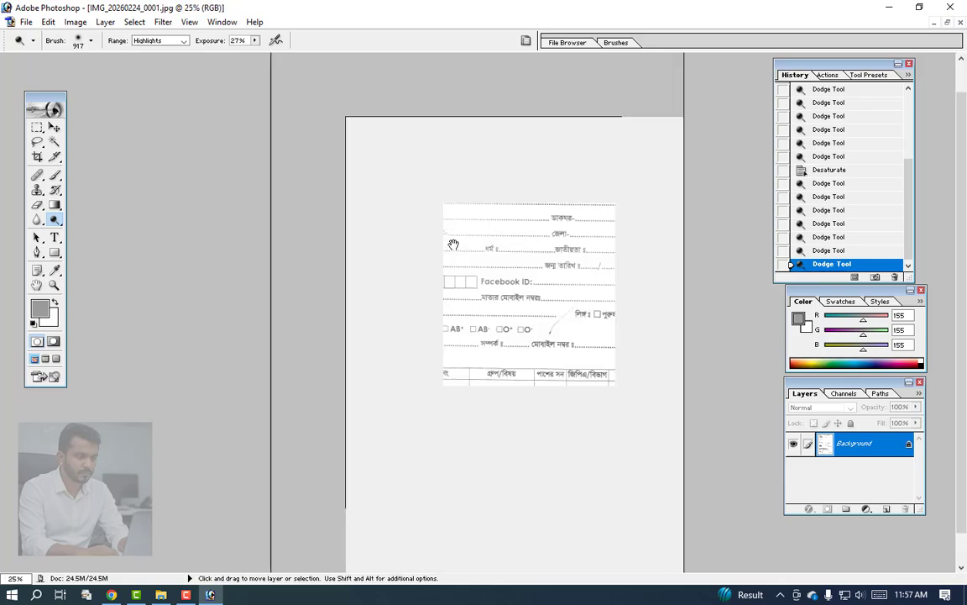
# Step: Examine the dodged form close up around the number boxes and parents' name rows, and as a whole page
pyautogui.moveTo(252, 204); pyautogui.dragTo(542, 360)
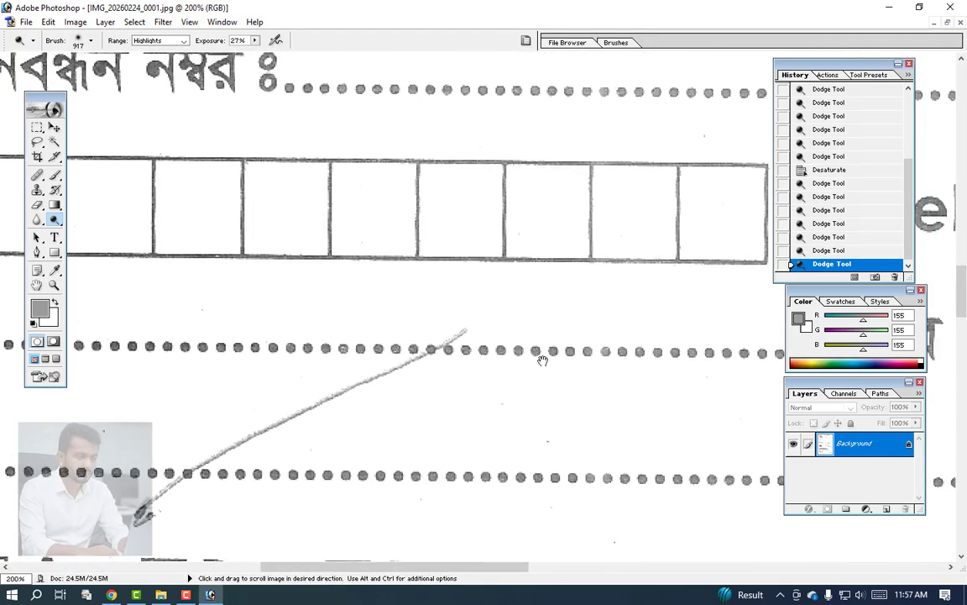
pyautogui.moveTo(306, 58); pyautogui.dragTo(426, 410)
pyautogui.moveTo(383, 64); pyautogui.dragTo(614, 514)
pyautogui.moveTo(353, 177); pyautogui.dragTo(559, 370)
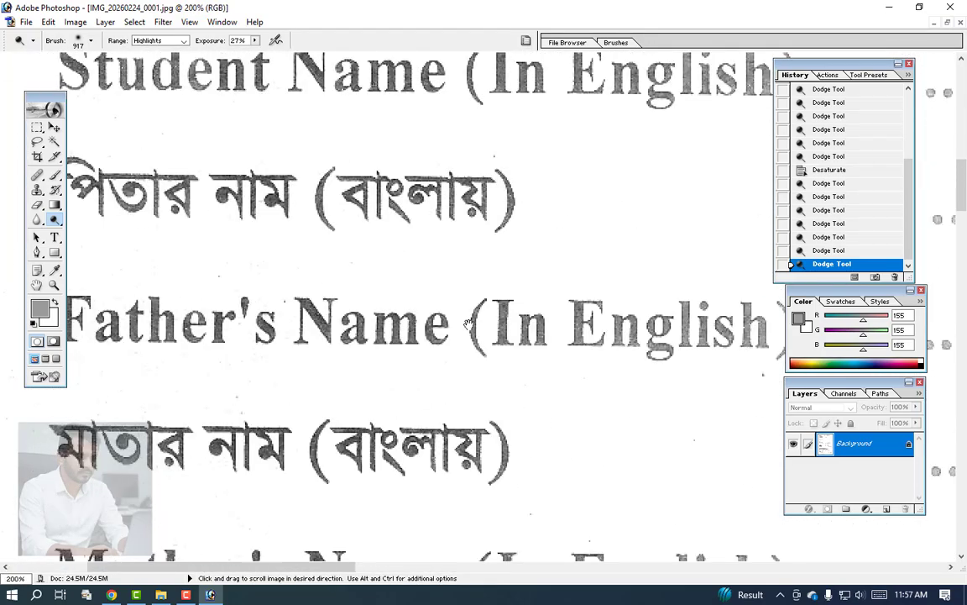
pyautogui.moveTo(336, 302); pyautogui.dragTo(410, 348)
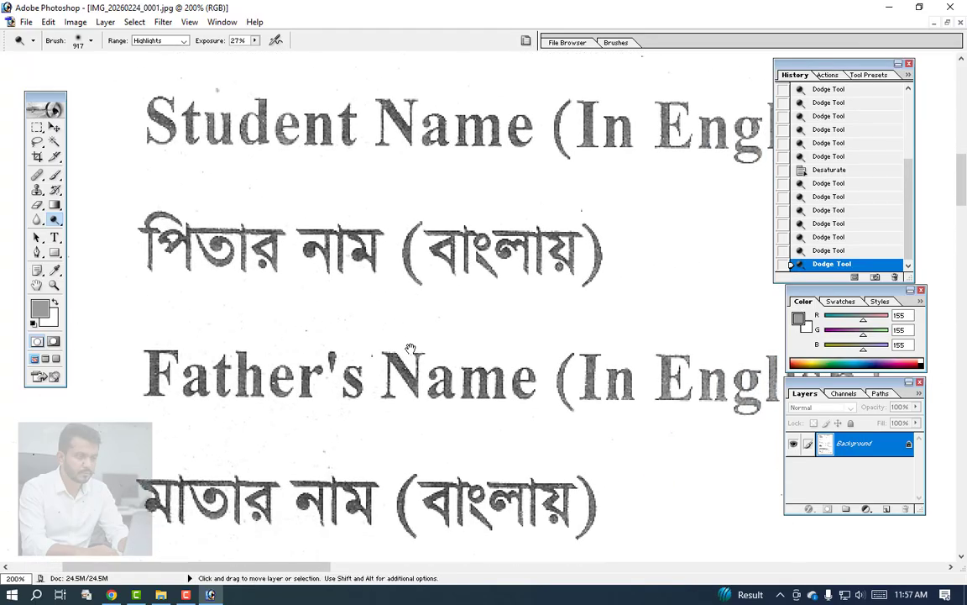
pyautogui.hotkey('ctrl', '-')
pyautogui.hotkey('ctrl', '-')
pyautogui.hotkey('ctrl', '-')
pyautogui.hotkey('ctrl', '-')
pyautogui.hotkey('ctrl', '-')
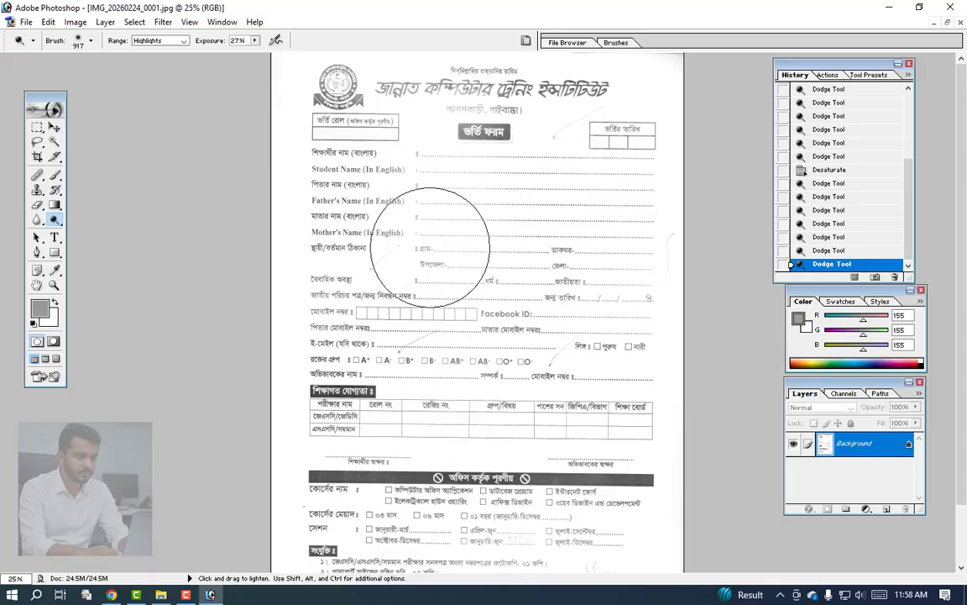
# Step: Revert the scan to its original opened state and desaturate the blue page to grey
pyautogui.scroll(5, 855, 181)
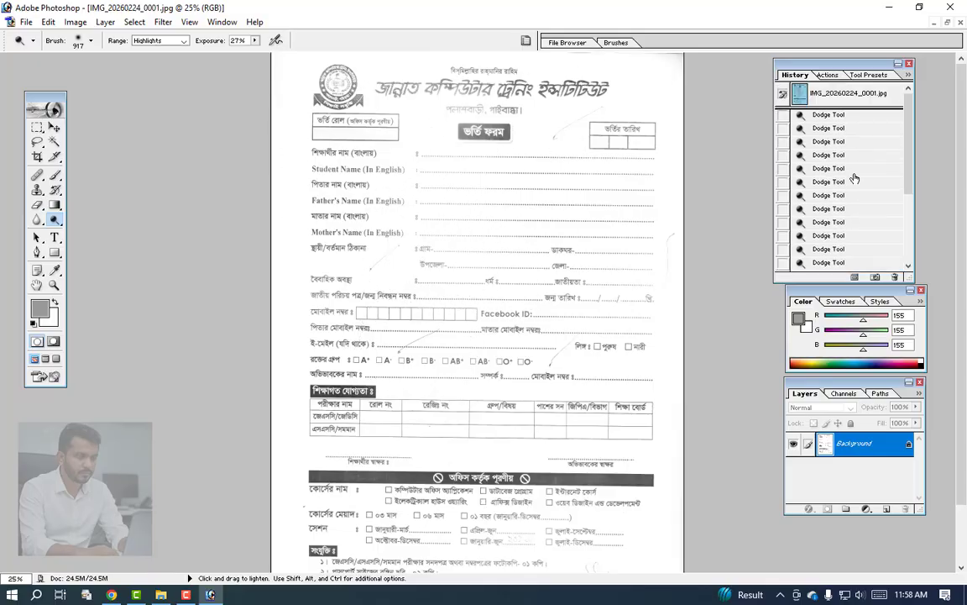
pyautogui.click(852, 93)
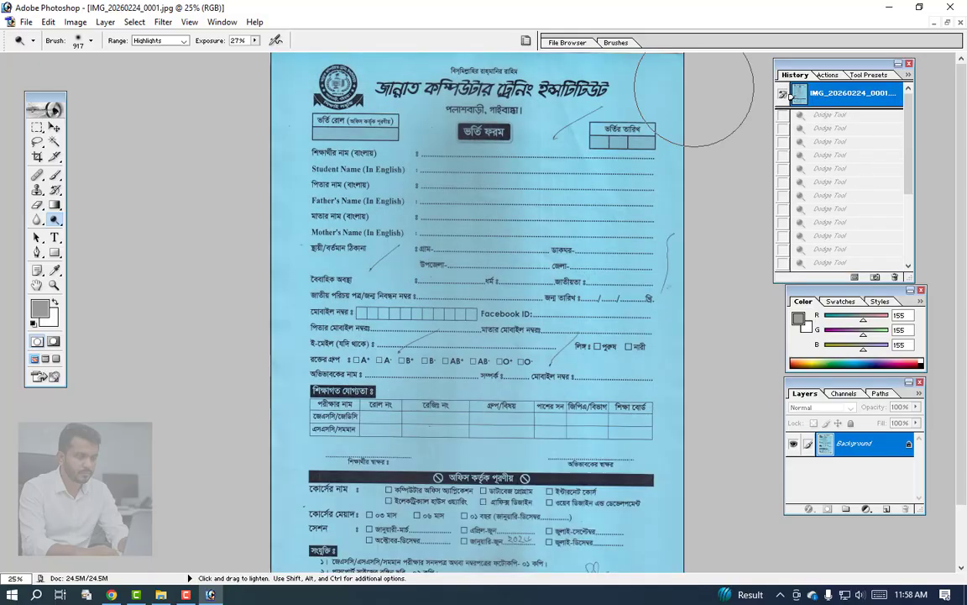
pyautogui.click(76, 22)
pyautogui.moveTo(92, 57)
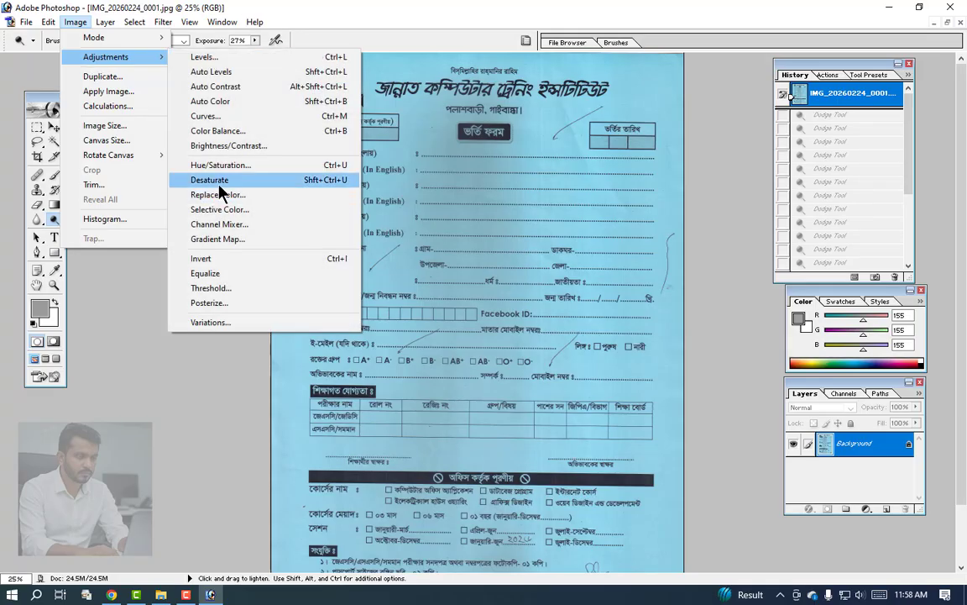
pyautogui.click(219, 183)
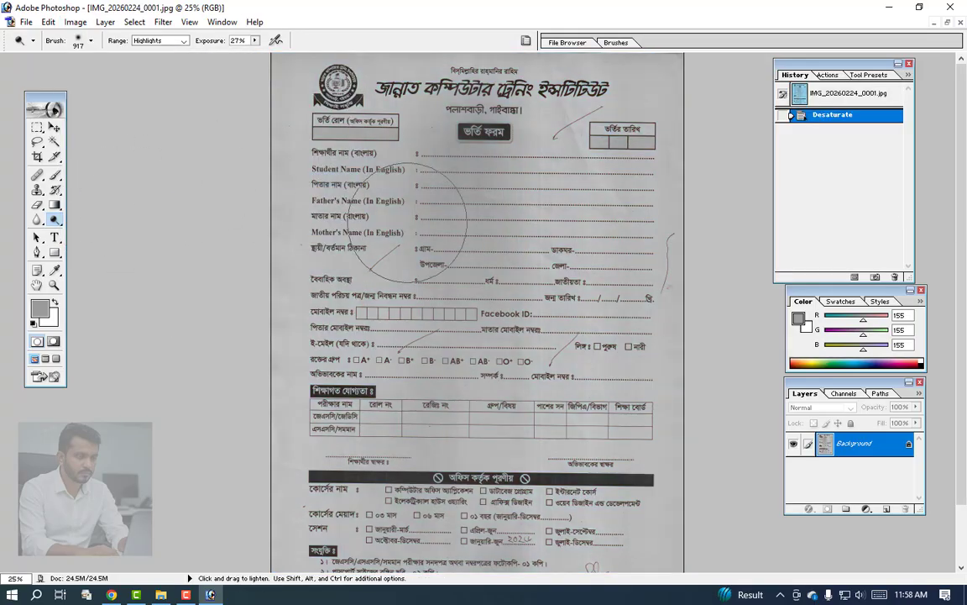
# Step: Dodge the whole grey page from the header to the bottom edge with a 1400 px brush at 48% exposure
pyautogui.press(']')
pyautogui.press(']')
pyautogui.press(']')
pyautogui.press(']')
pyautogui.press(']')
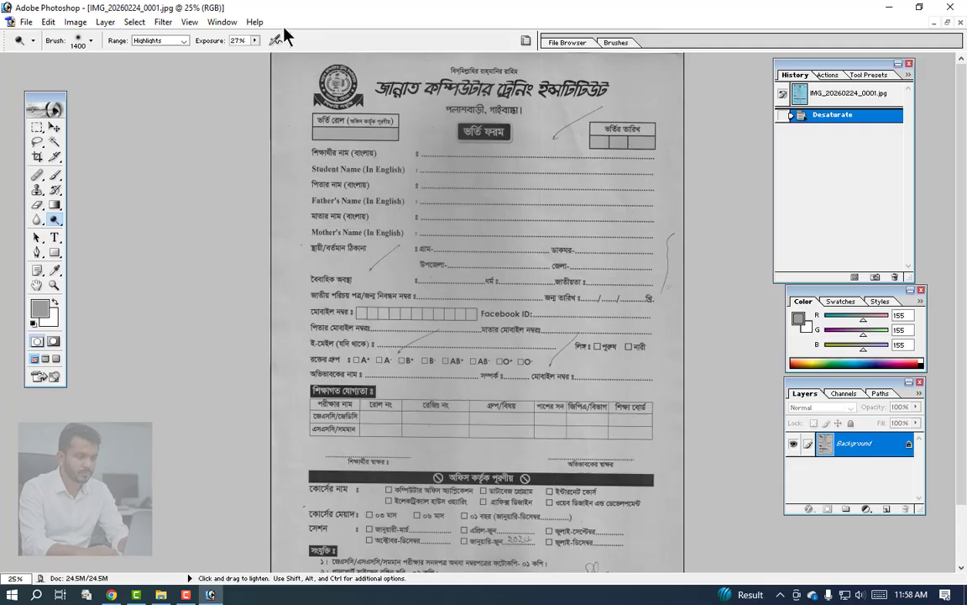
pyautogui.moveTo(270, 55); pyautogui.dragTo(274, 56)
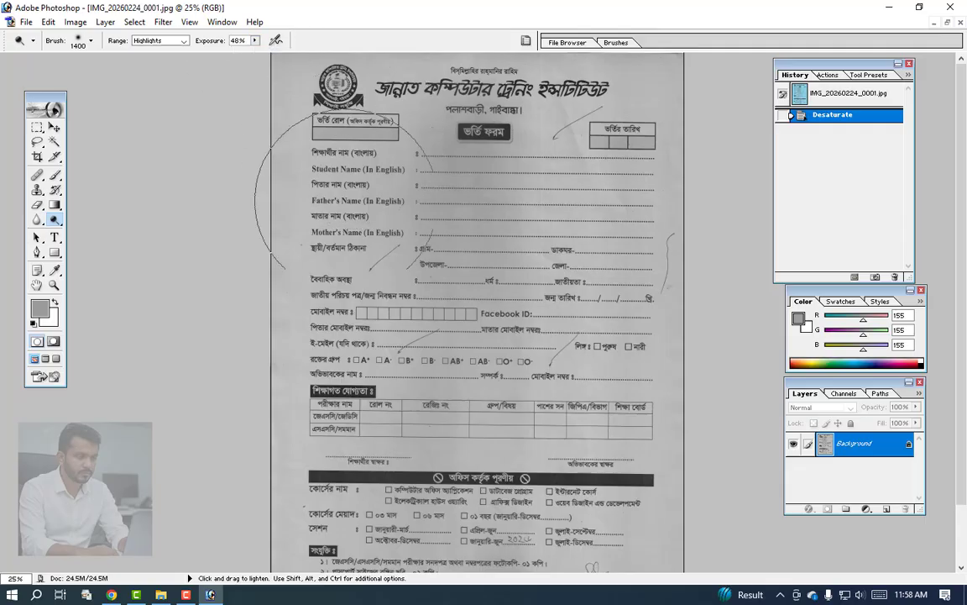
pyautogui.moveTo(356, 140)
pyautogui.mouseDown()
pyautogui.moveTo(410, 172)
pyautogui.moveTo(604, 98)
pyautogui.moveTo(361, 93)
pyautogui.moveTo(756, 118)
pyautogui.moveTo(647, 227)
pyautogui.moveTo(420, 277)
pyautogui.moveTo(500, 374)
pyautogui.moveTo(609, 327)
pyautogui.moveTo(210, 369)
pyautogui.moveTo(672, 235)
pyautogui.moveTo(524, 380)
pyautogui.moveTo(524, 315)
pyautogui.mouseUp()
pyautogui.press('space')
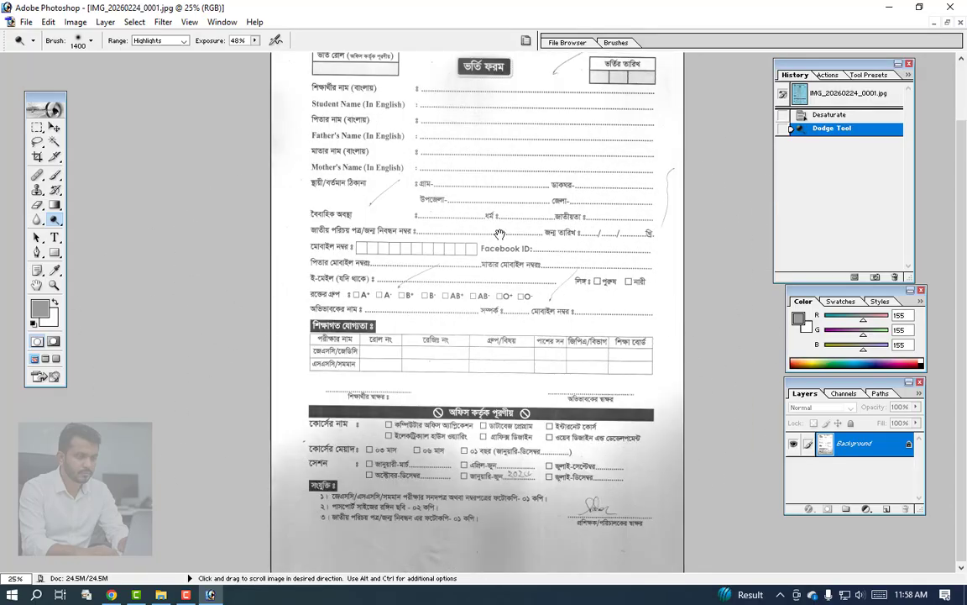
pyautogui.moveTo(516, 546)
pyautogui.mouseDown()
pyautogui.moveTo(327, 563)
pyautogui.moveTo(341, 389)
pyautogui.moveTo(422, 296)
pyautogui.moveTo(389, 285)
pyautogui.mouseUp()
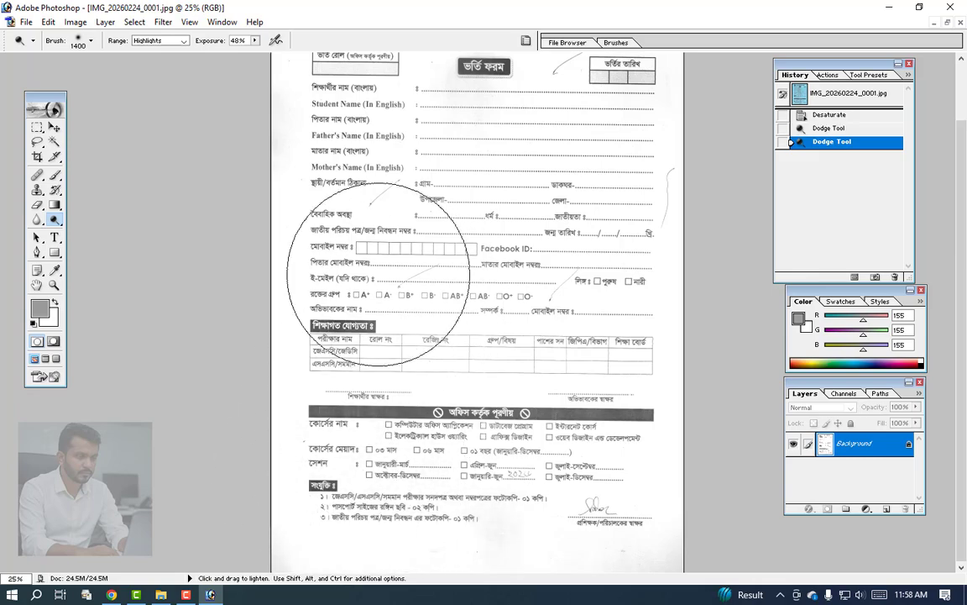
# Step: Apply Levels to the form, shifting the RGB midtone input strongly toward the highlights to darken the text
pyautogui.click(72, 22)
pyautogui.moveTo(166, 55)
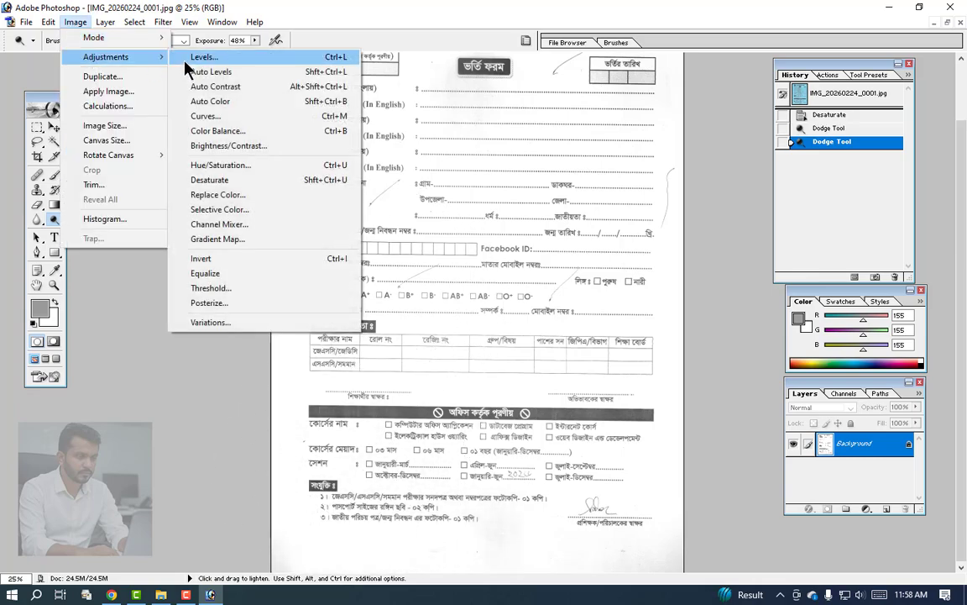
pyautogui.click(186, 62)
pyautogui.moveTo(373, 235); pyautogui.dragTo(221, 225)
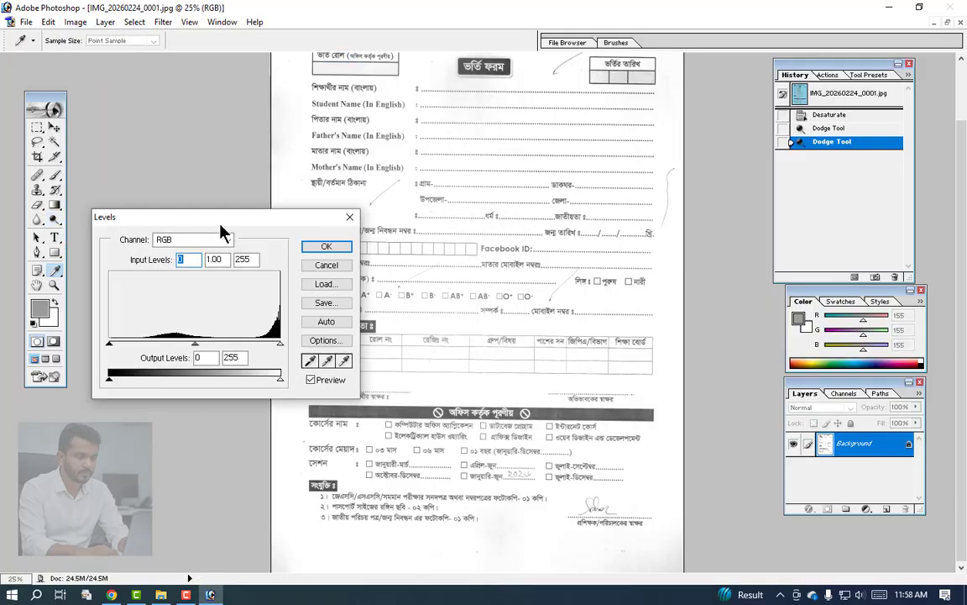
pyautogui.moveTo(199, 348); pyautogui.dragTo(255, 346)
pyautogui.click(327, 247)
# Step: Dodge the remaining grey patches around the form's heading, upper margins and lower part with a 343 px brush
pyautogui.scroll(3, 278, 182)
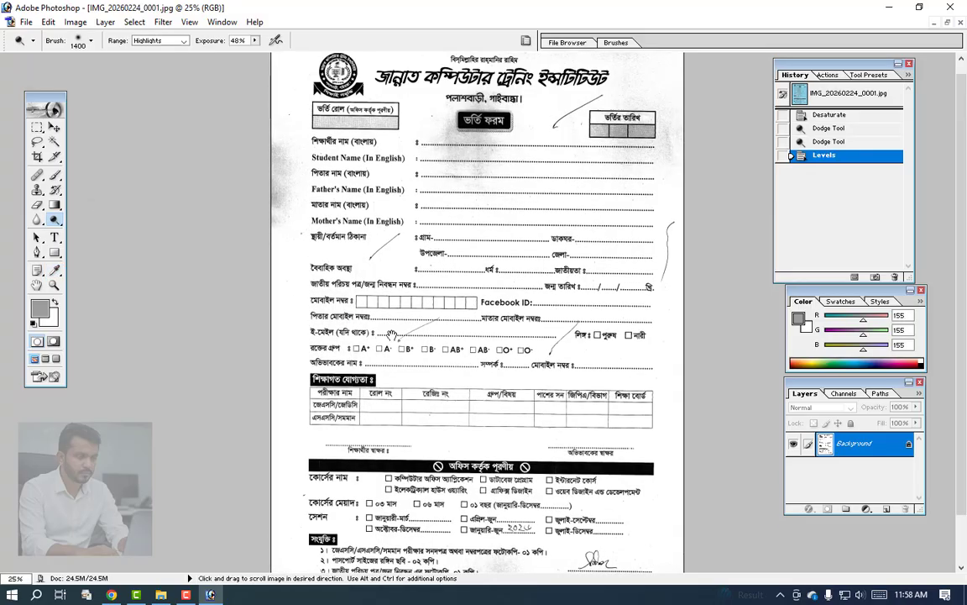
pyautogui.rightClick(283, 179)
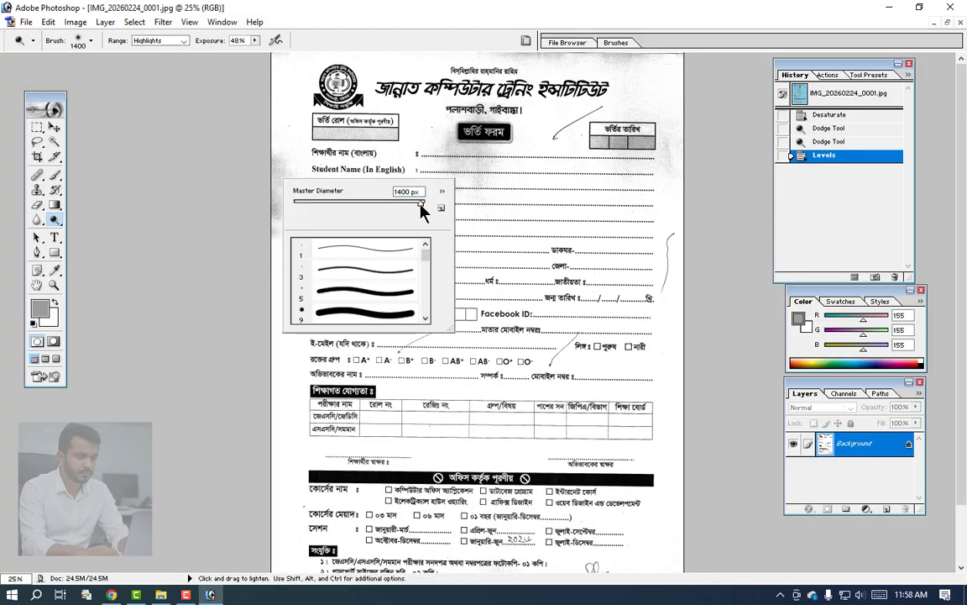
pyautogui.write('196')
pyautogui.press('Return')
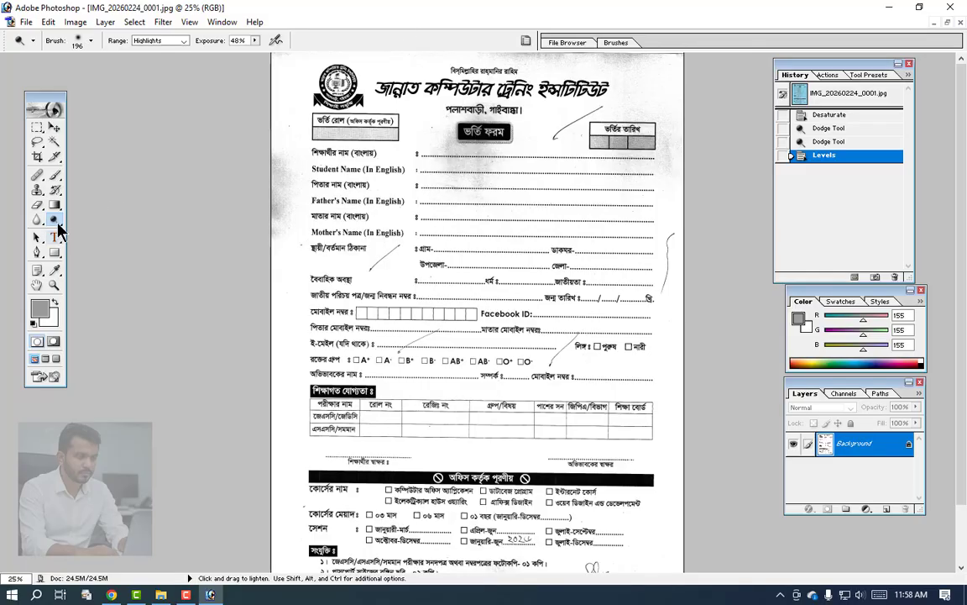
pyautogui.moveTo(53, 219); pyautogui.dragTo(84, 197)
pyautogui.rightClick(345, 226)
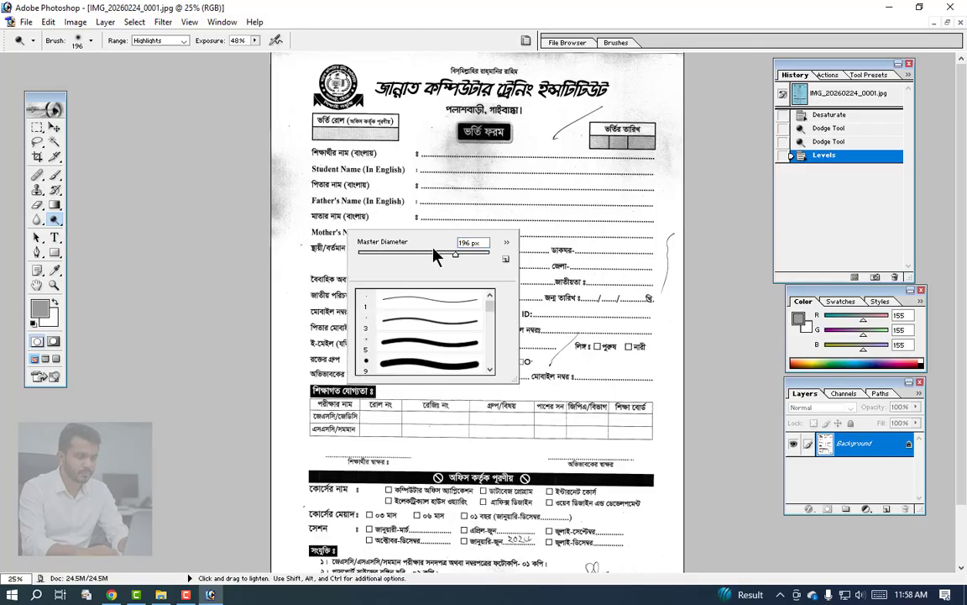
pyautogui.press('Return')
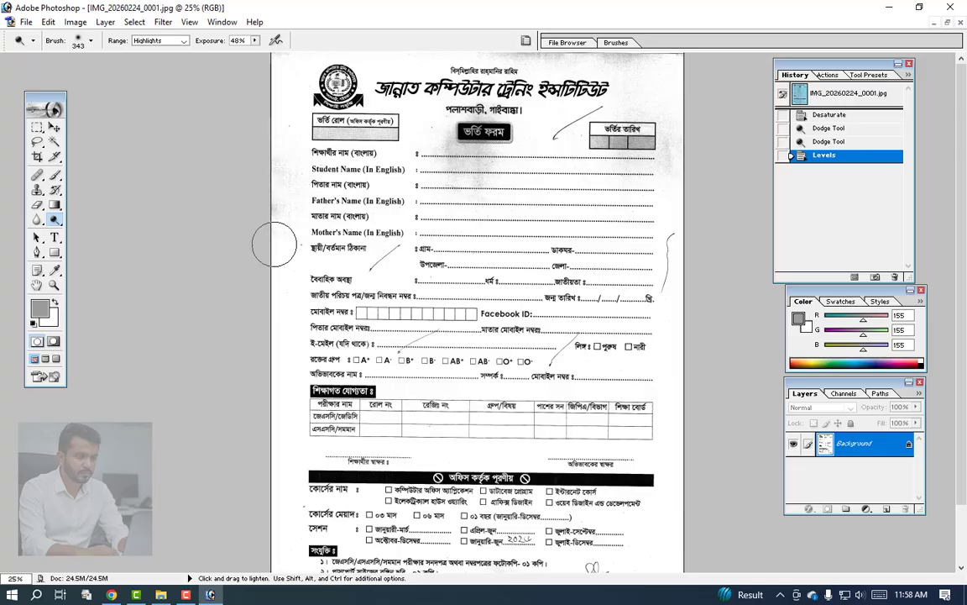
pyautogui.click(456, 150)
pyautogui.moveTo(456, 150)
pyautogui.mouseDown()
pyautogui.moveTo(476, 104)
pyautogui.moveTo(521, 68)
pyautogui.mouseUp()
pyautogui.moveTo(626, 92)
pyautogui.mouseDown()
pyautogui.moveTo(606, 110)
pyautogui.moveTo(630, 144)
pyautogui.moveTo(661, 151)
pyautogui.moveTo(676, 220)
pyautogui.mouseUp()
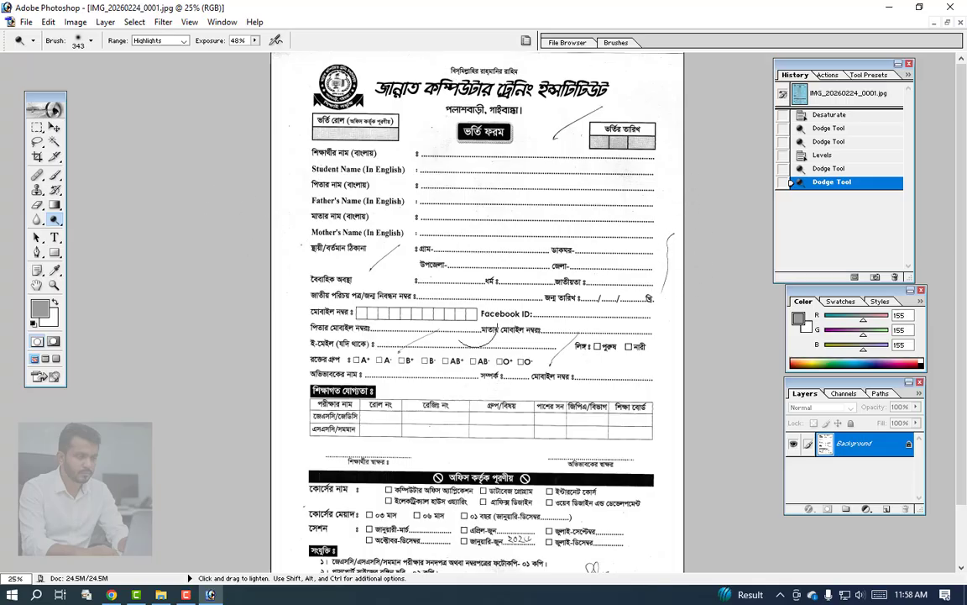
pyautogui.scroll(-3, 477, 311)
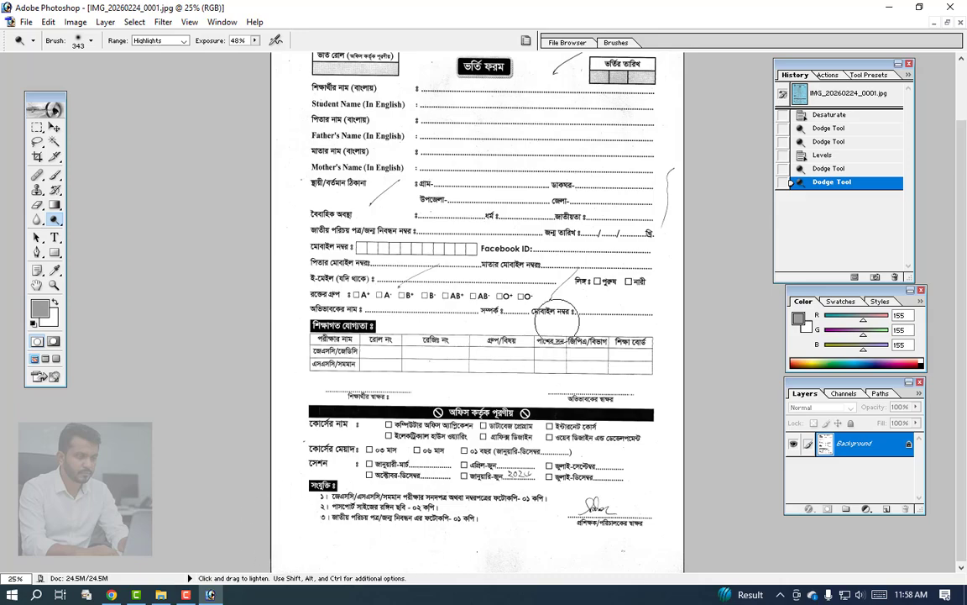
pyautogui.moveTo(554, 320); pyautogui.dragTo(516, 294)
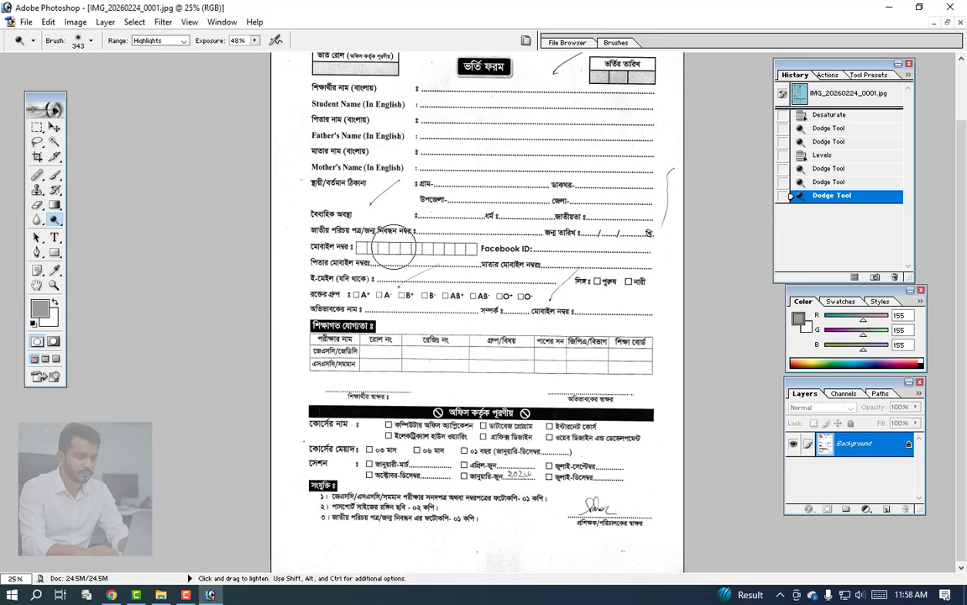
# Step: Apply Levels again with the RGB midtone input at 0.77 to deepen the text
pyautogui.press('ctrl')
pyautogui.hotkey('ctrl', 'l')
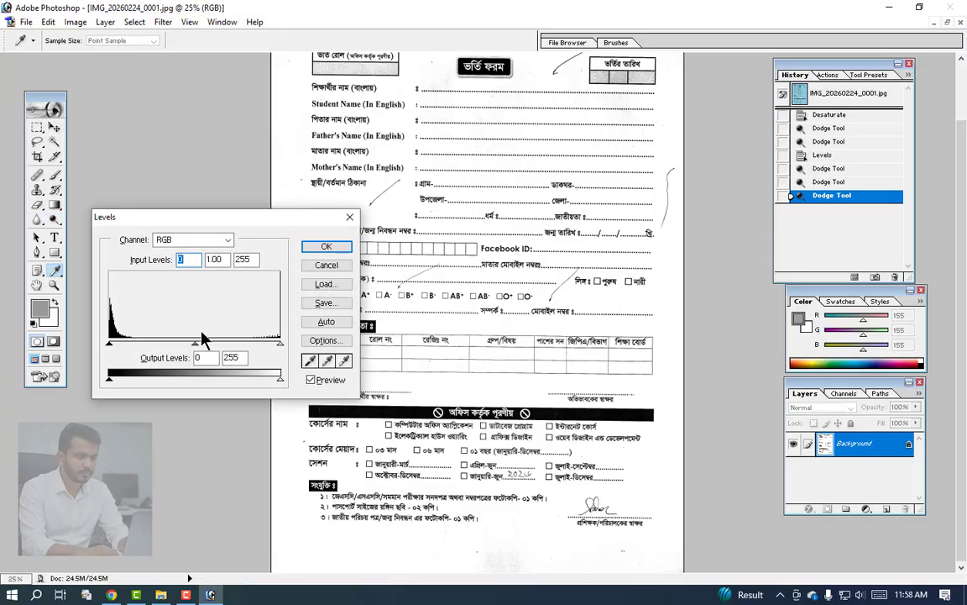
pyautogui.moveTo(197, 345); pyautogui.dragTo(210, 344)
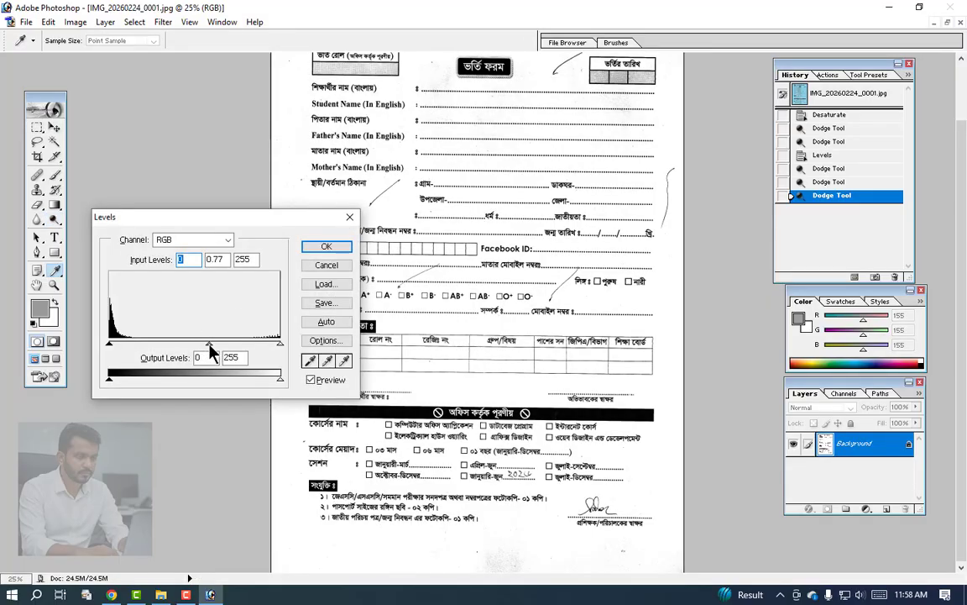
pyautogui.click(310, 251)
# Step: Dodge the leftover specks around the form's title badge, upper-left corner and institute heading at 50% zoom
pyautogui.hotkey('ctrl', '+')
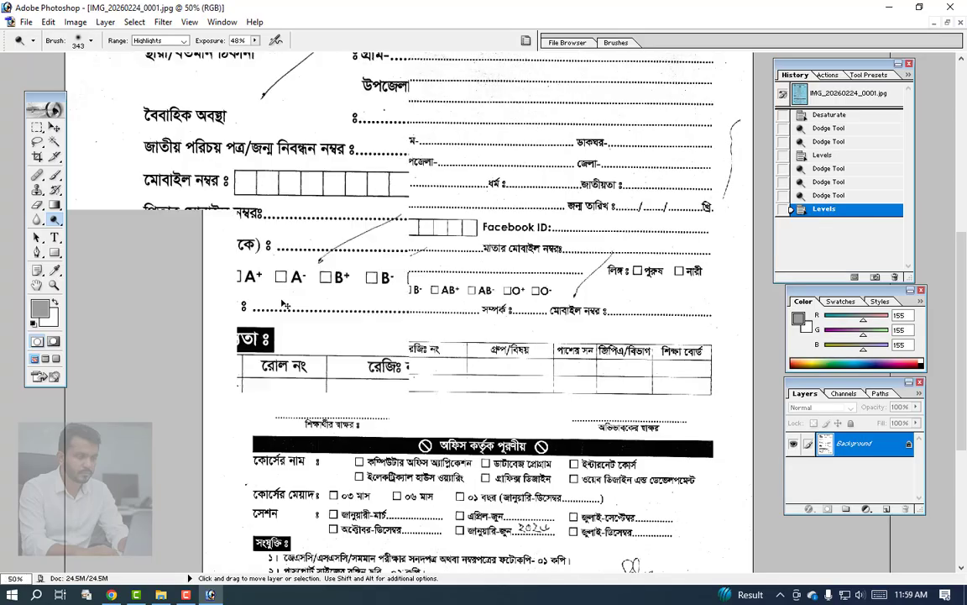
pyautogui.scroll(10, 488, 308)
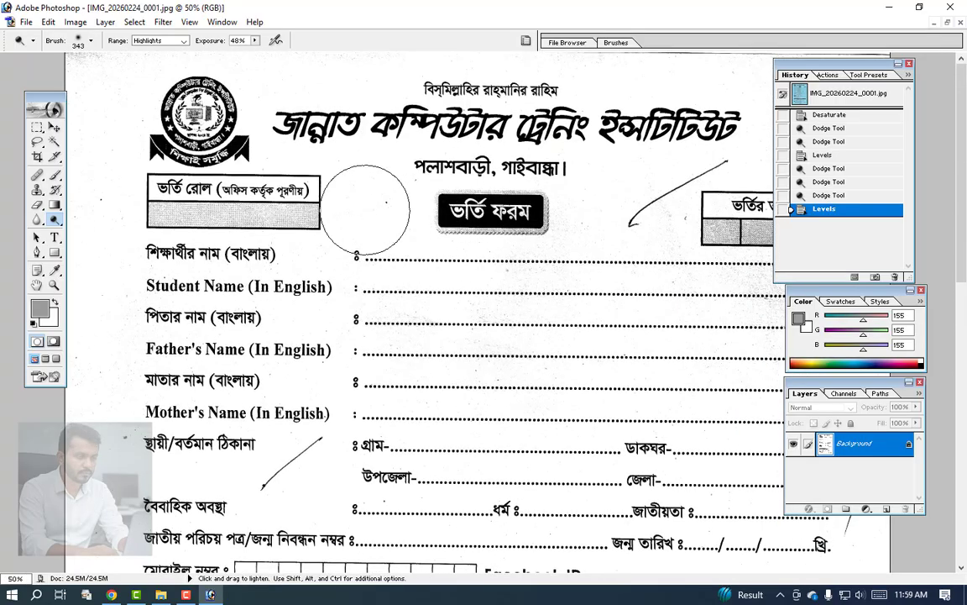
pyautogui.moveTo(456, 212)
pyautogui.mouseDown()
pyautogui.moveTo(549, 191)
pyautogui.moveTo(475, 242)
pyautogui.mouseUp()
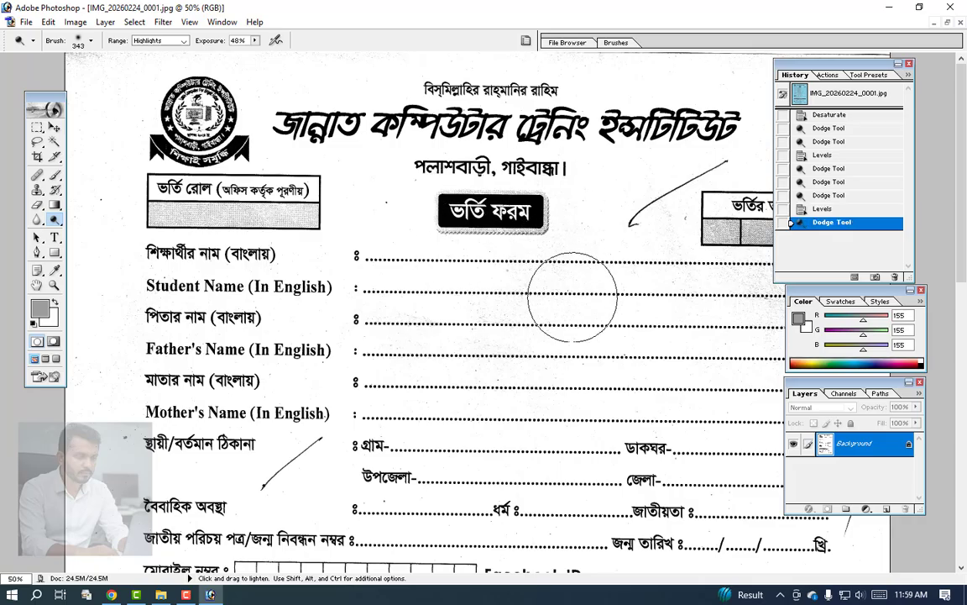
pyautogui.press('space')
pyautogui.scroll(-6, 552, 376)
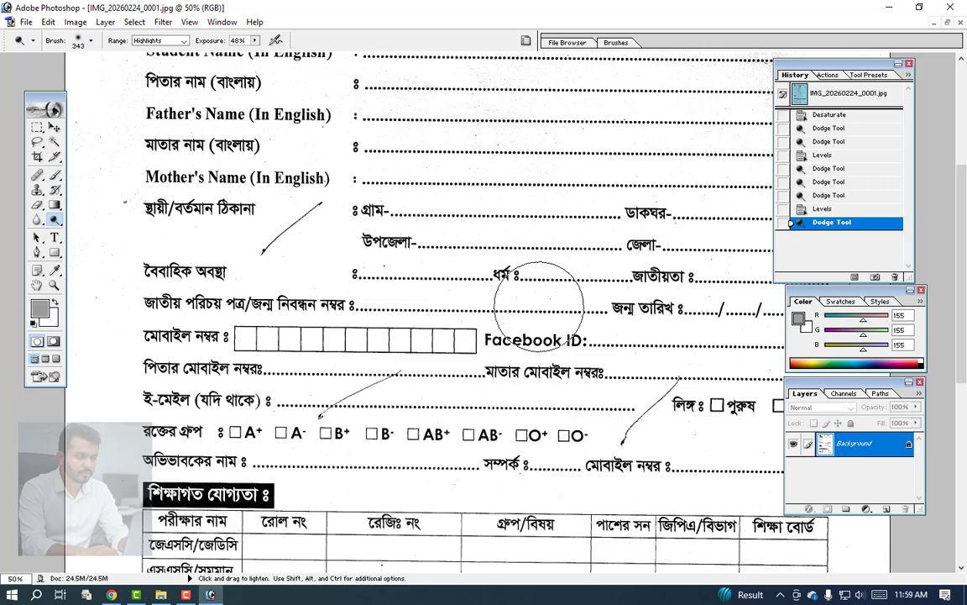
pyautogui.moveTo(664, 267); pyautogui.dragTo(467, 411)
pyautogui.scroll(2, 467, 412)
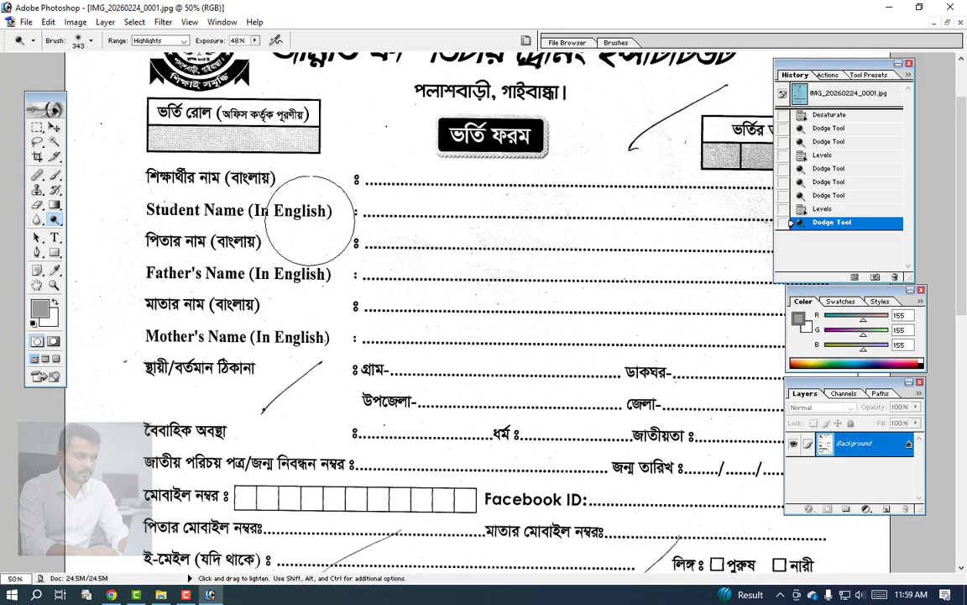
pyautogui.scroll(3, 347, 165)
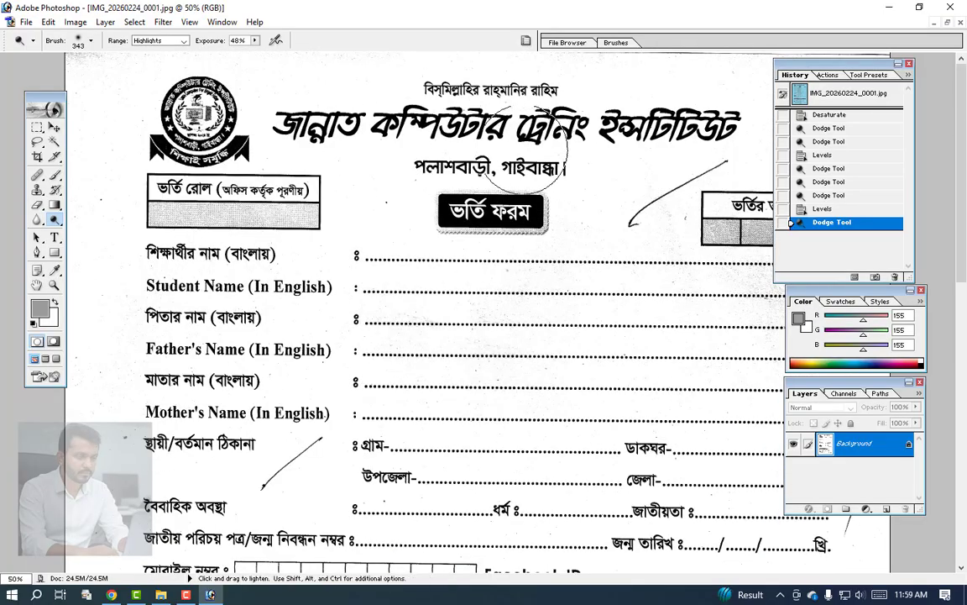
pyautogui.click(102, 74)
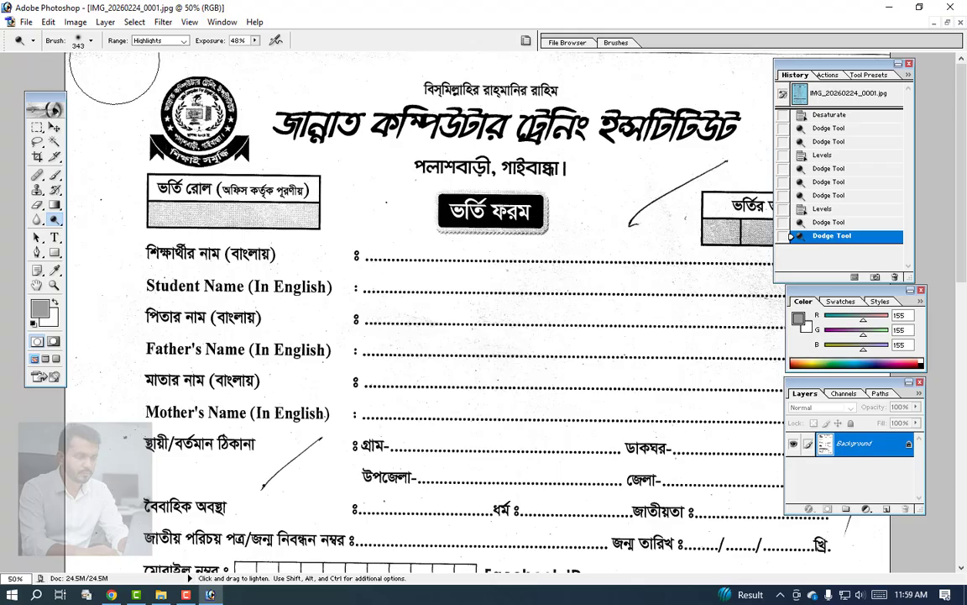
pyautogui.moveTo(464, 74); pyautogui.dragTo(529, 215)
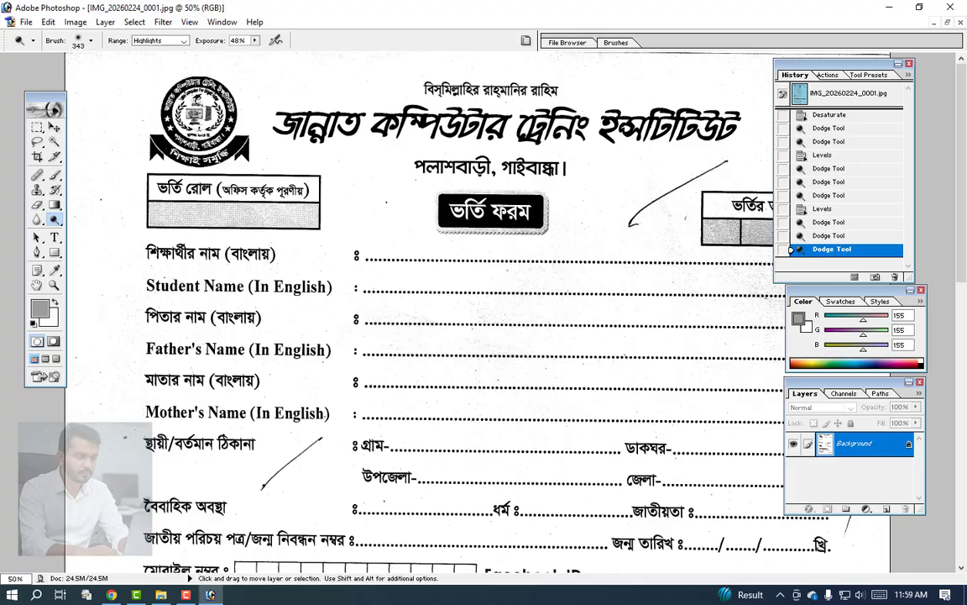
pyautogui.hotkey('ctrl', '-')
pyautogui.hotkey('ctrl', '-')
pyautogui.hotkey('ctrl', '-')
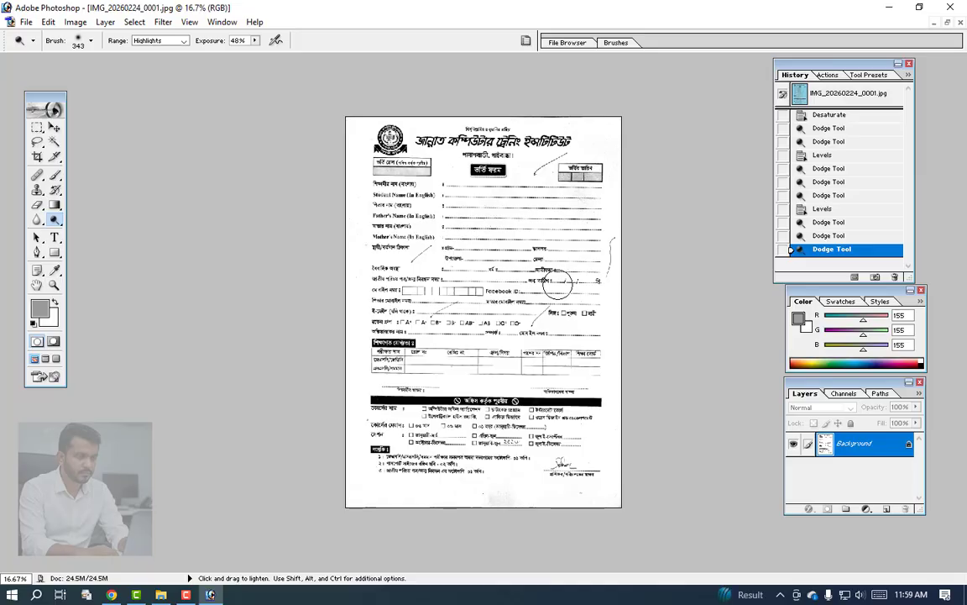
pyautogui.click(186, 595)
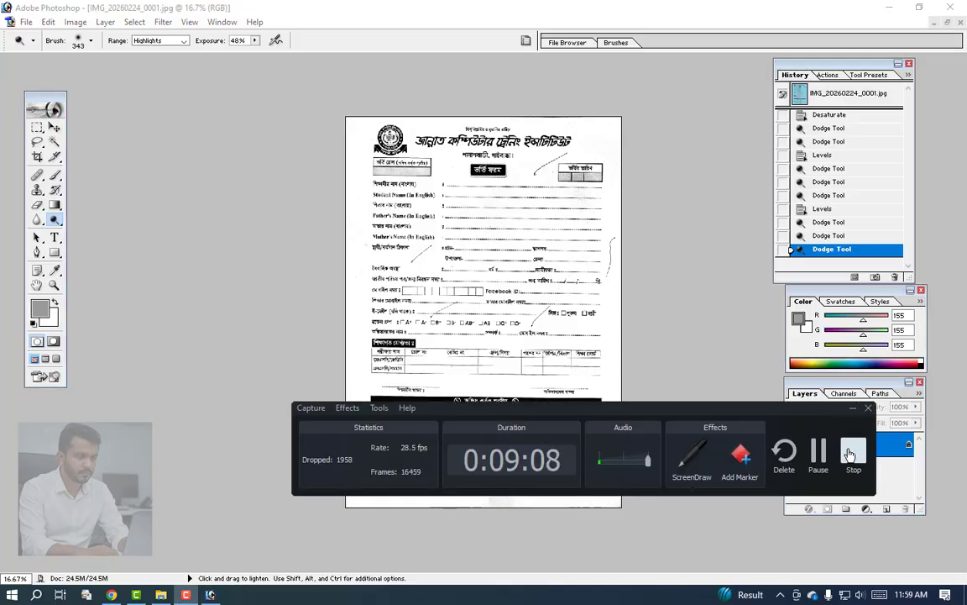